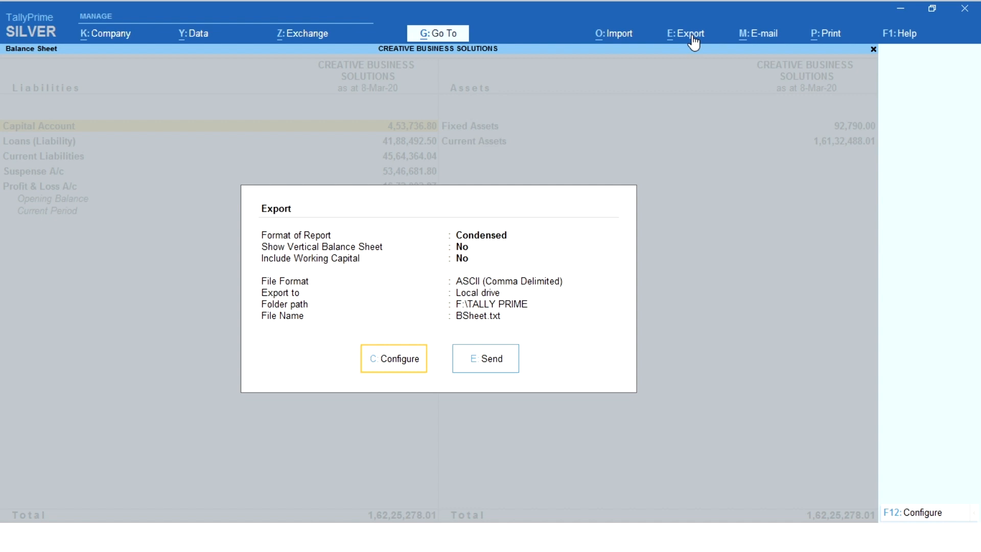
Configure the Balance Sheet export, reviewing the available file formats and choosing ASCII (Comma Delimited).
key(c)
key(Down)
key(Down)
key(Down)
key(Down)
key(Down)
key(Down)
key(Down)
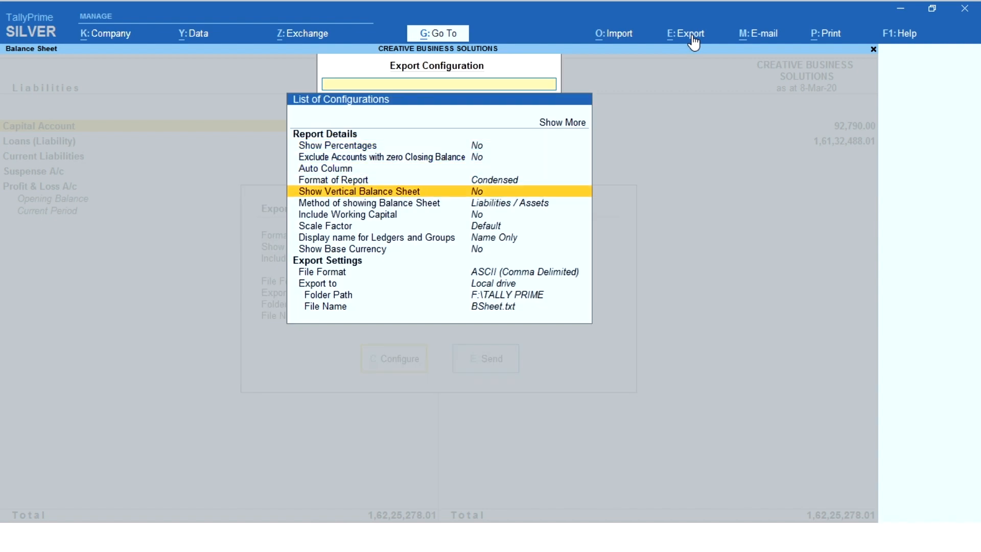
key(Down)
key(Down)
key(Down)
key(Down)
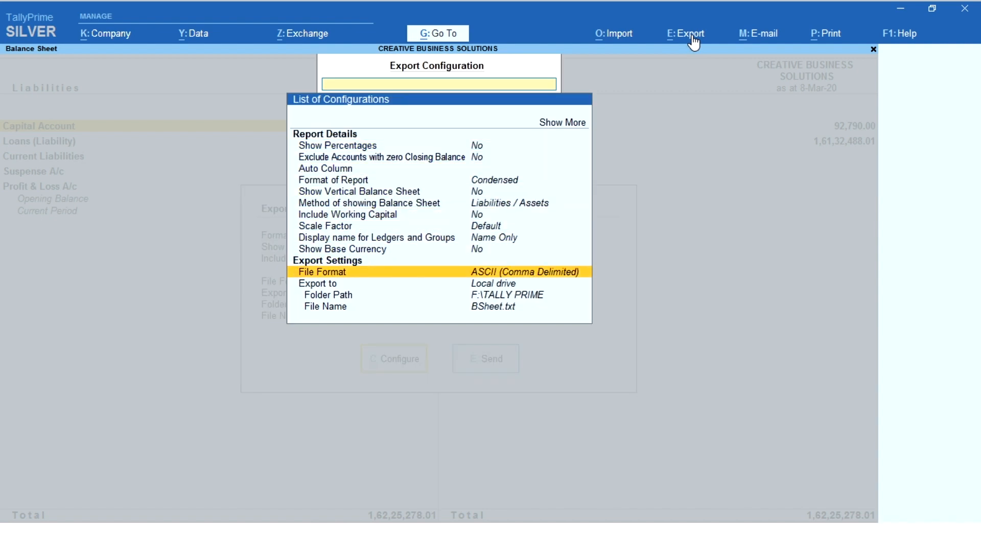
key(Return)
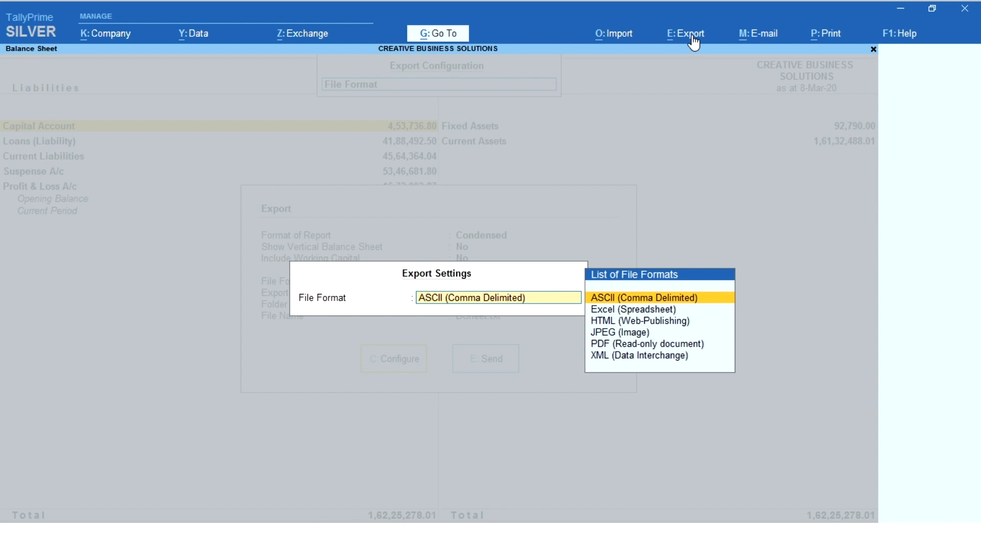
key(Down)
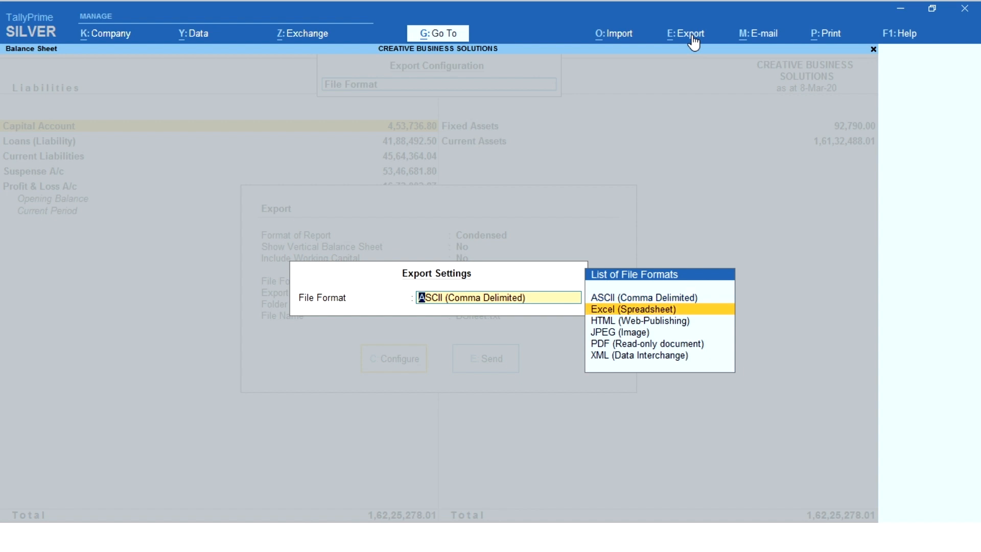
key(Down)
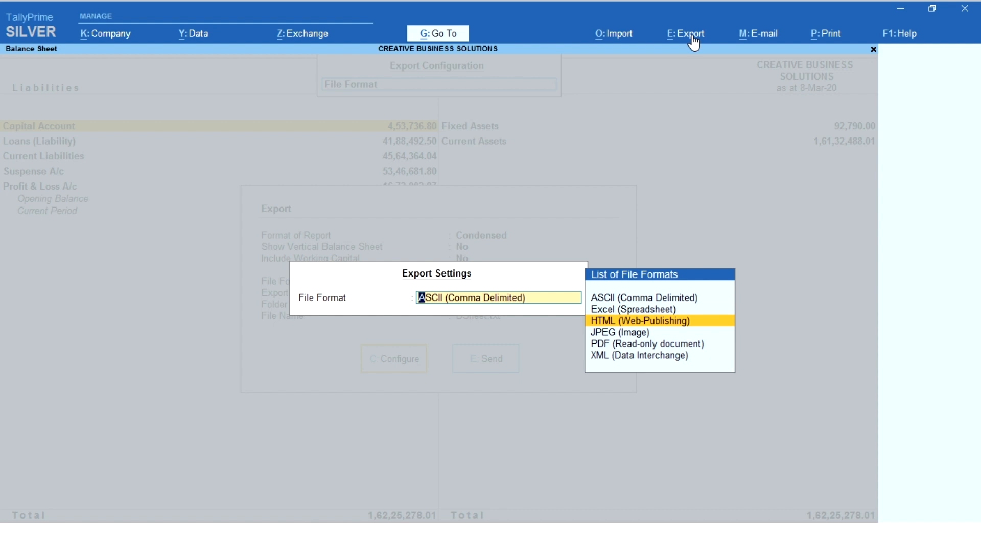
key(Down)
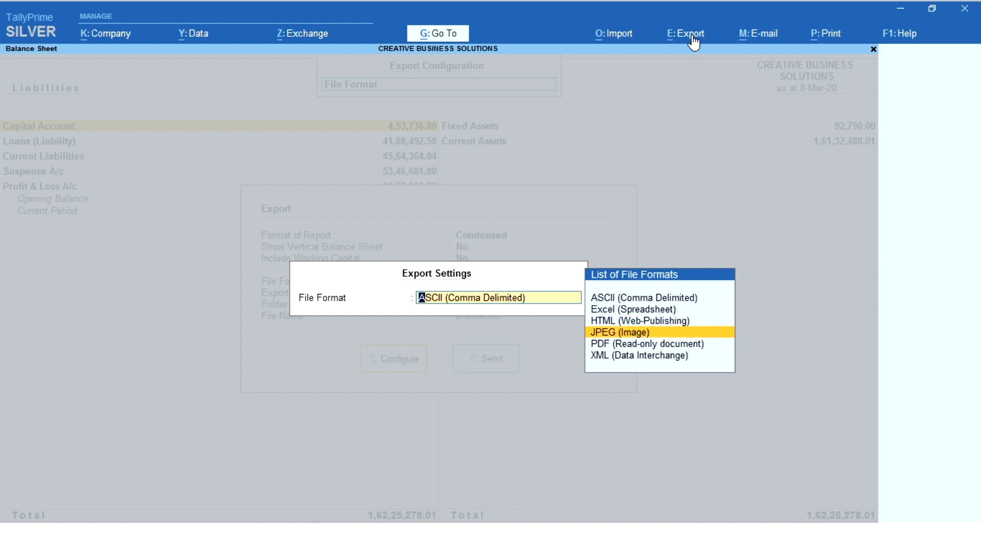
key(Down)
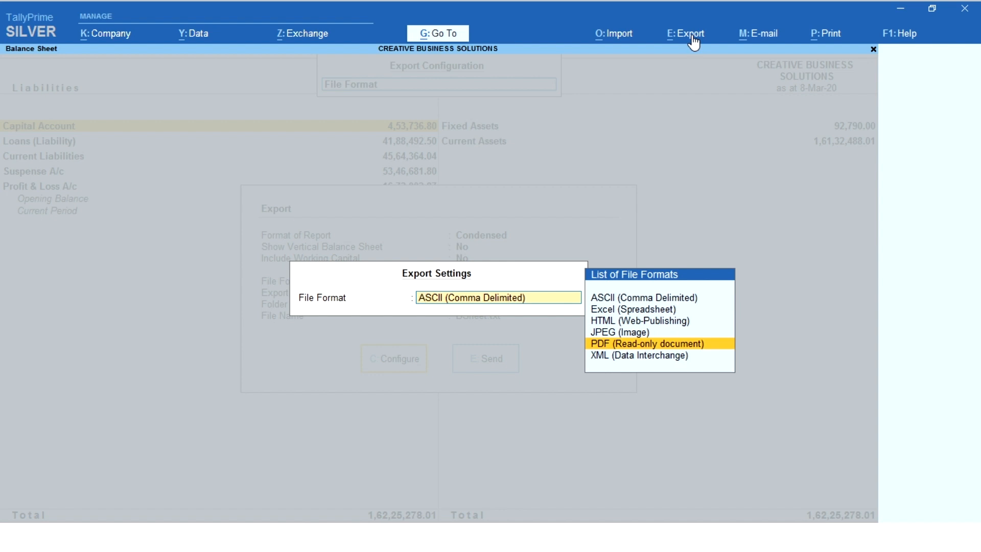
key(Down)
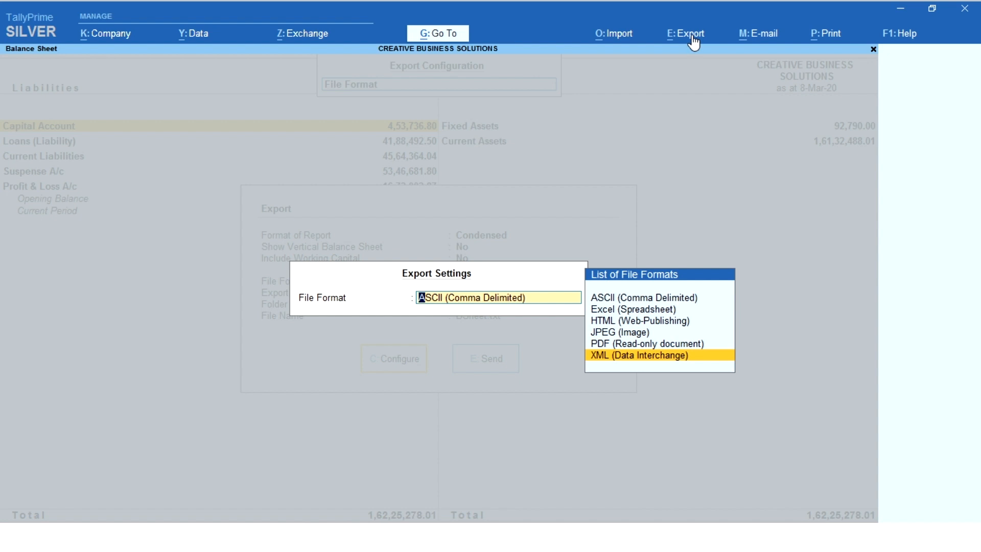
key(Up)
key(Up)
key(Up)
key(Up)
key(Up)
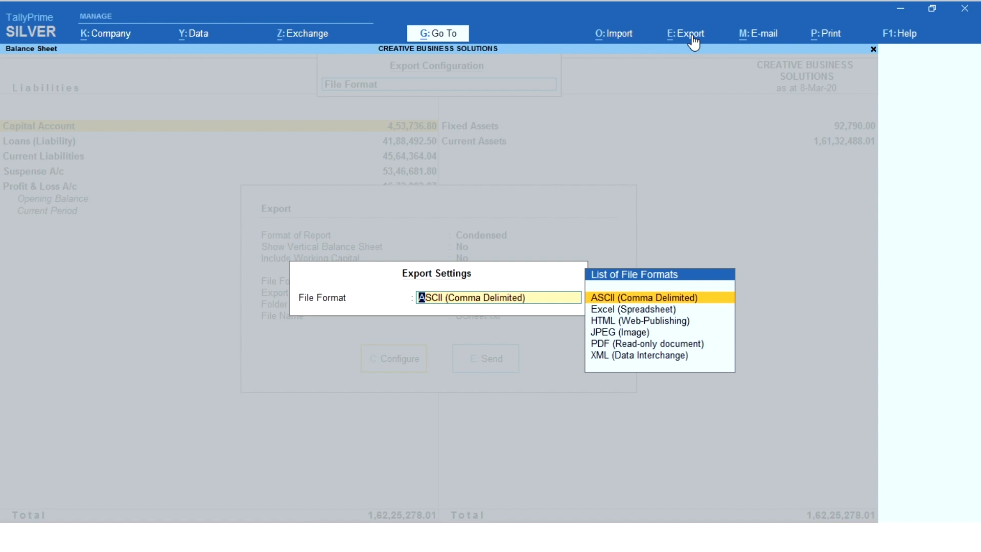
key(Return)
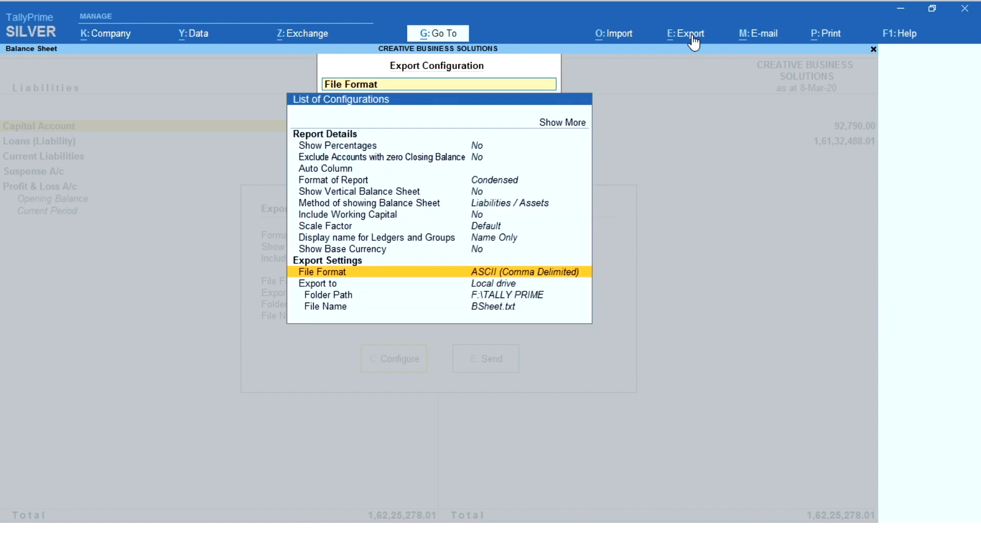
Set the export folder path to New folder on the Desktop by selecting it from the drive list.
key(Down)
key(Down)
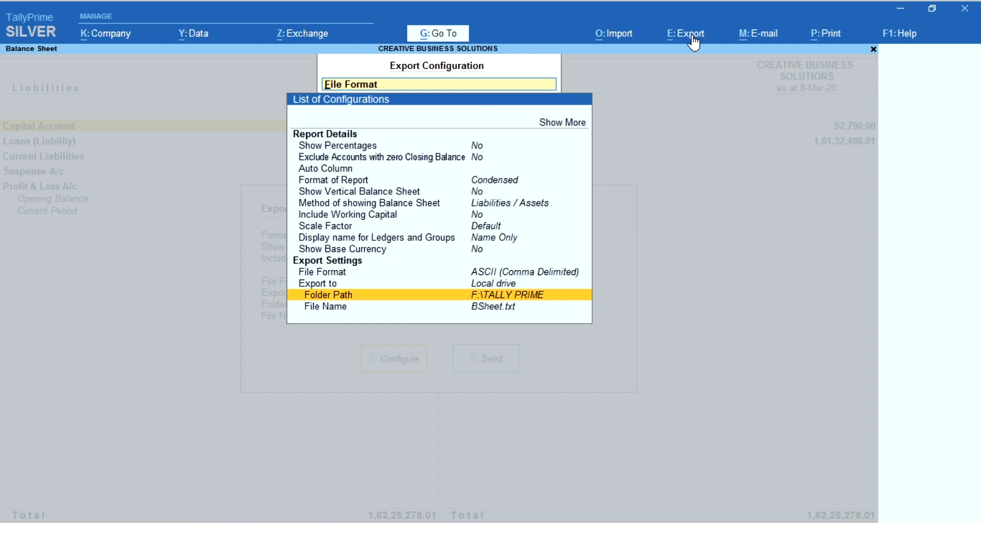
key(Return)
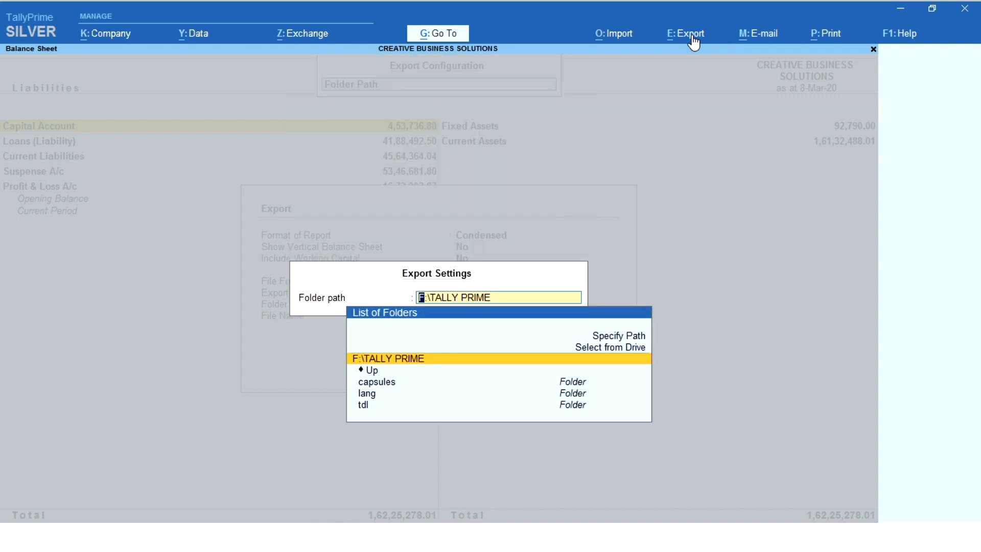
key(Up)
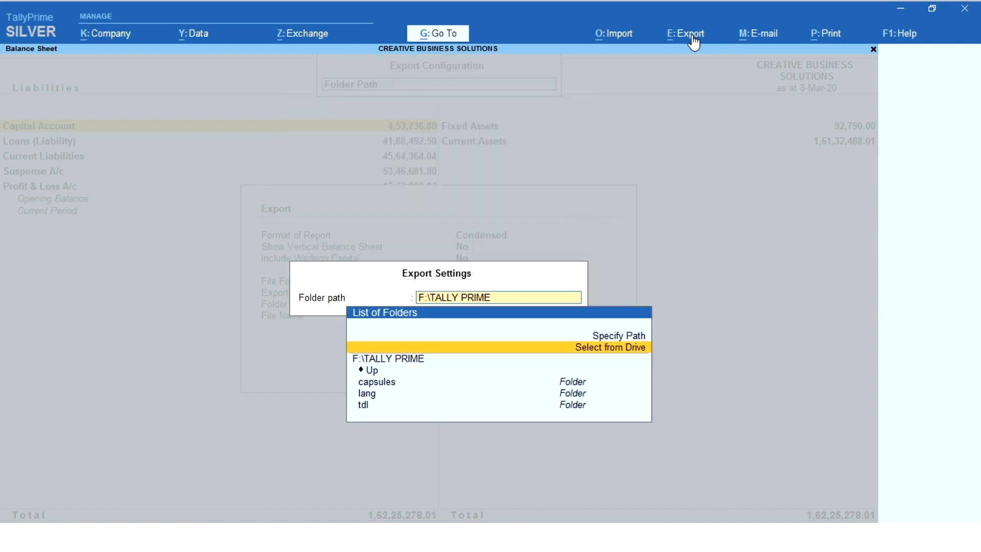
key(Return)
key(Down)
key(Down)
key(Down)
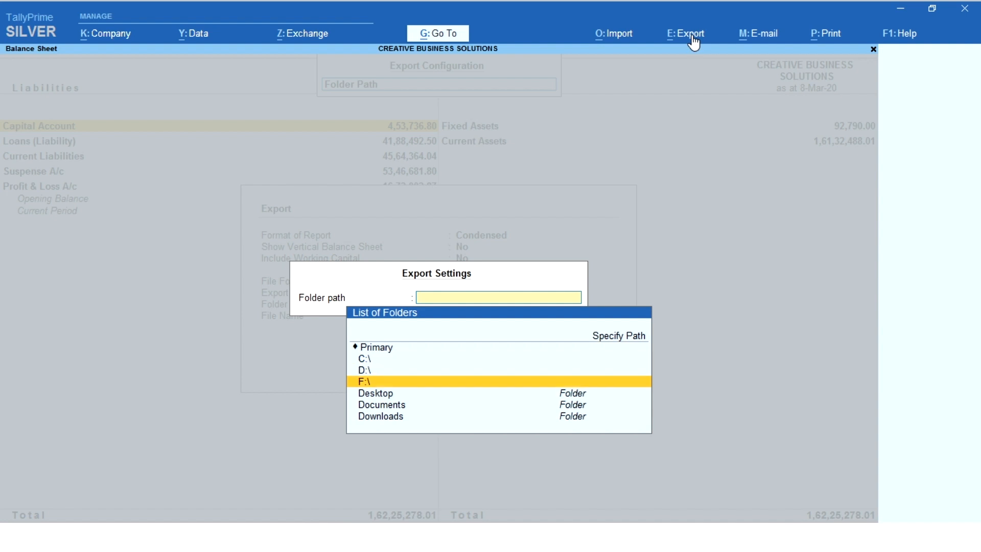
key(Return)
key(Down)
key(Down)
key(Down)
key(Down)
key(Down)
key(Down)
key(Down)
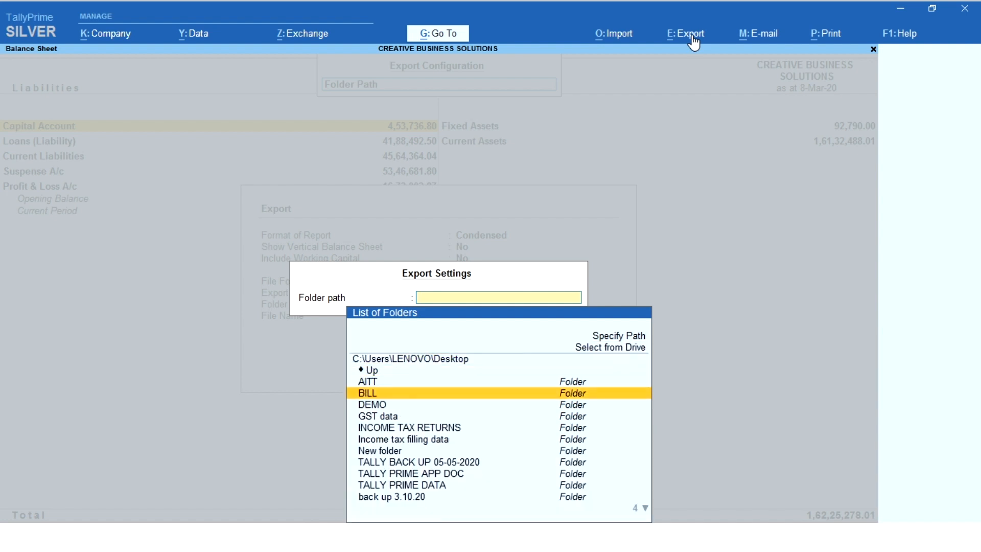
key(Return)
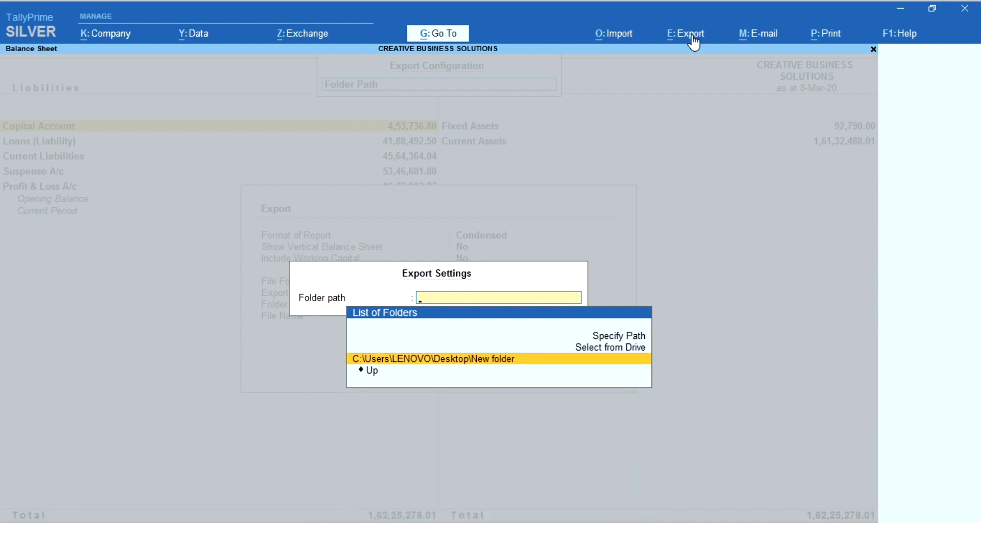
key(Return)
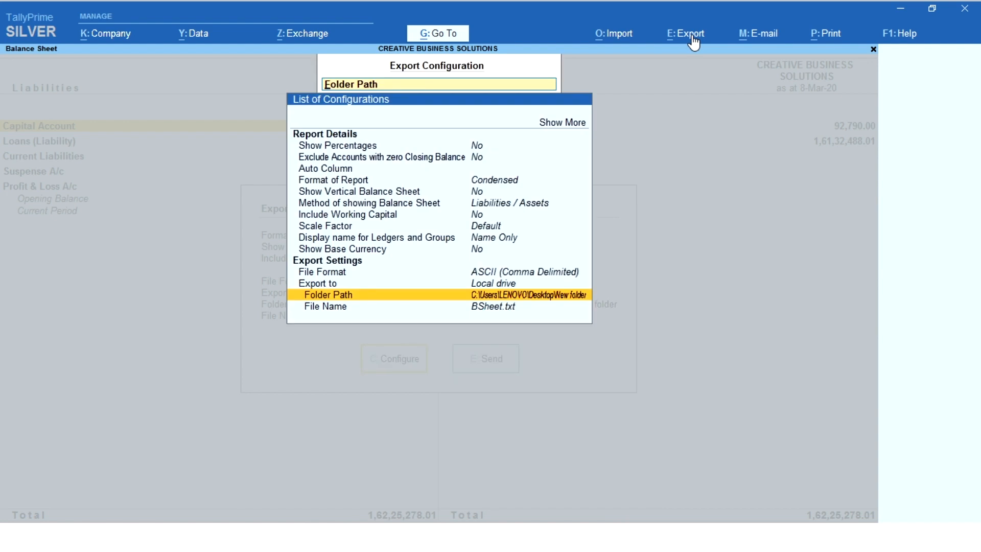
Leave the export configuration and export the Balance Sheet as BSheet.txt.
key(Down)
key(Up)
key(Escape)
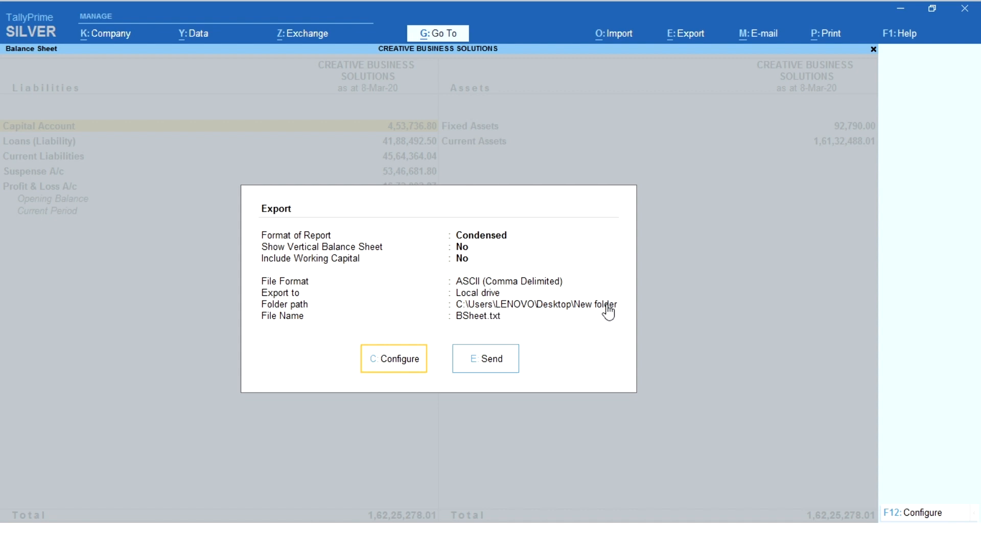
click(494, 357)
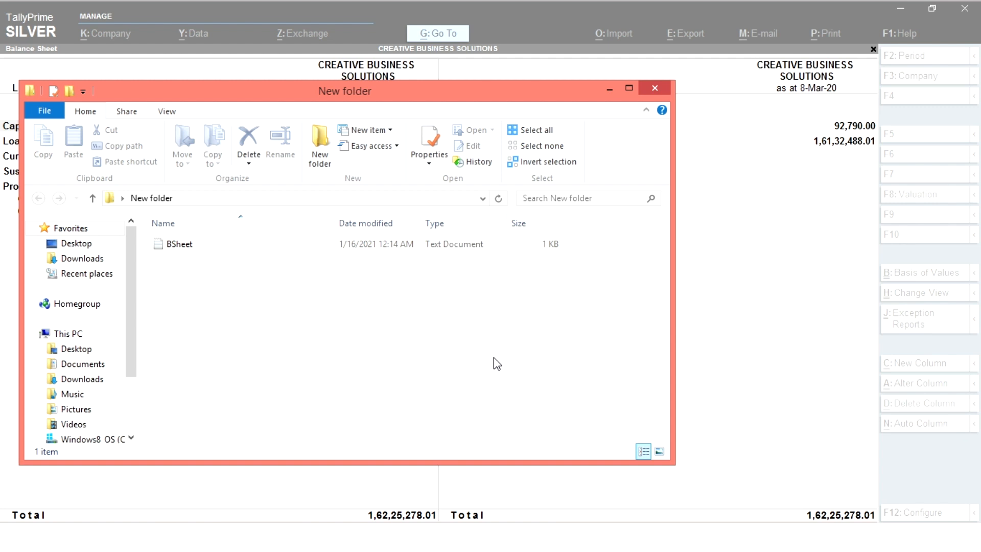
Open the exported BSheet text file in Notepad to examine its contents, and close it along with the folder window.
click(171, 245)
double_click(172, 245)
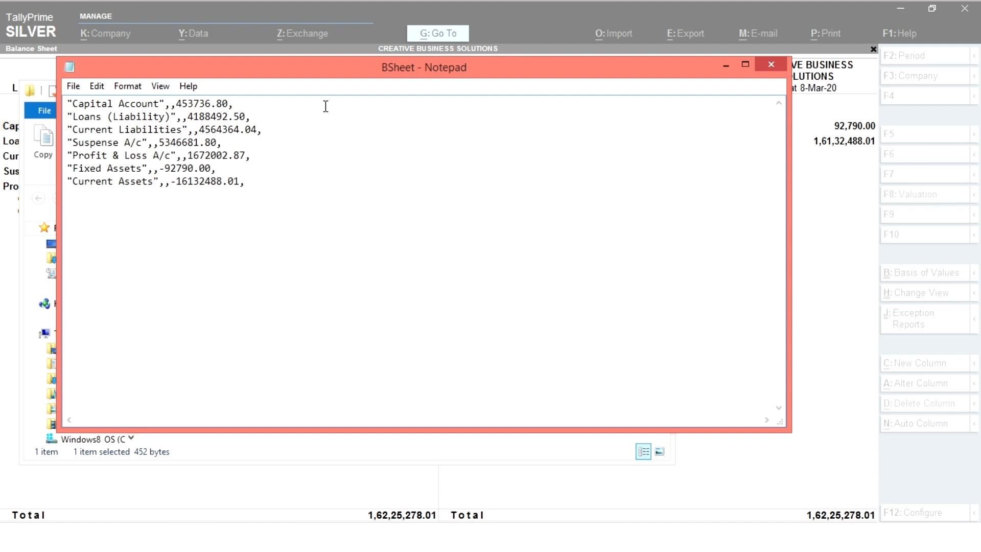
click(768, 62)
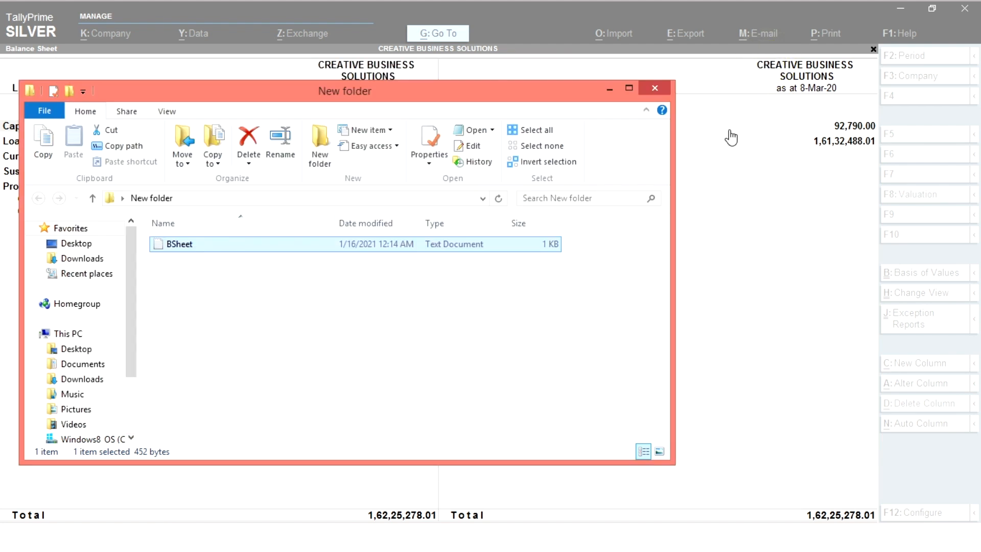
click(658, 88)
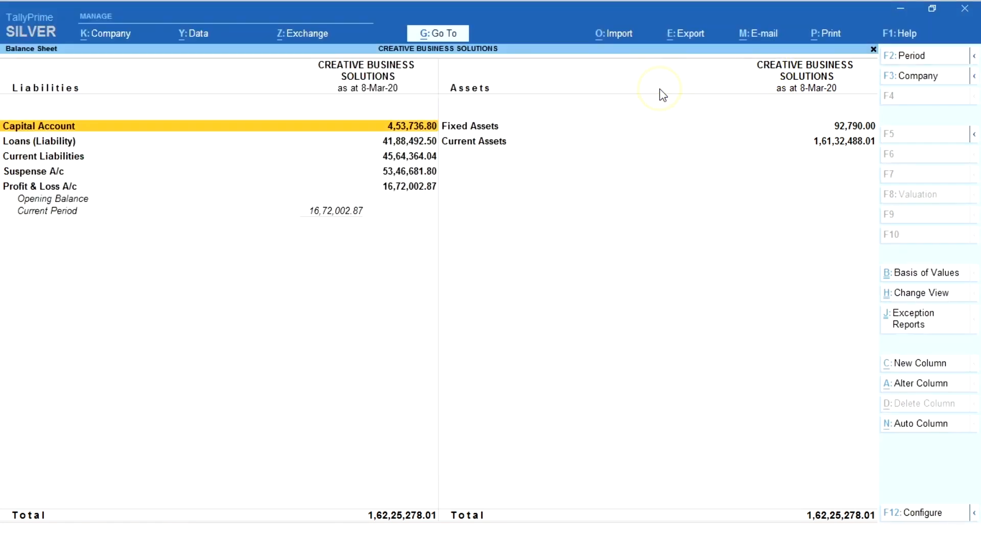
Start another export of the current Balance Sheet and set its file format to Excel (Spreadsheet).
click(685, 35)
key(Return)
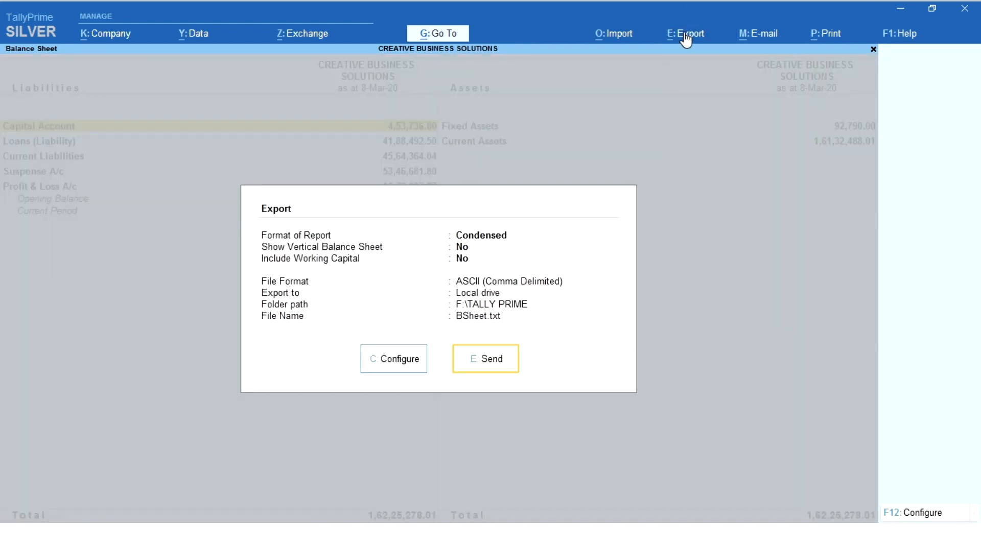
key(Left)
key(Return)
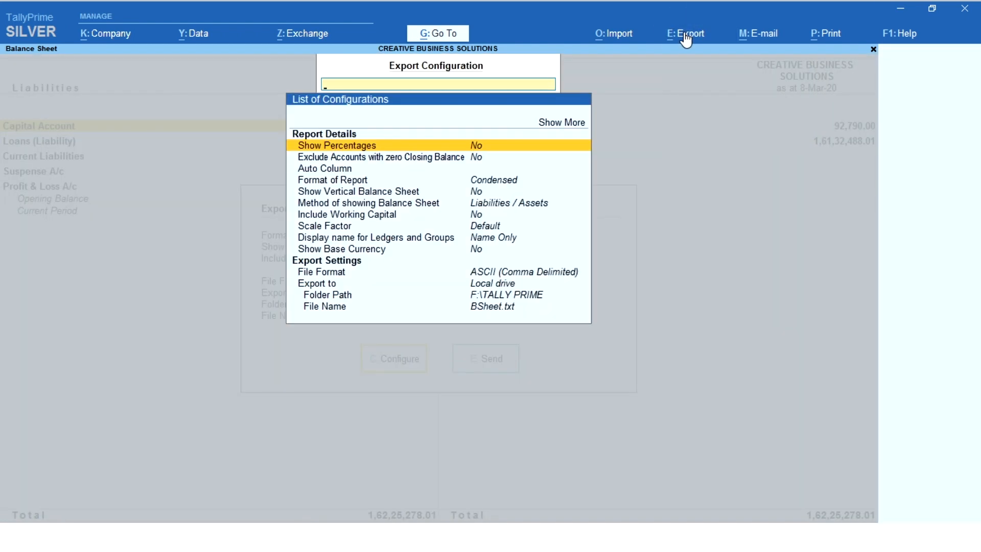
key(Down)
key(Down)
key(Down)
key(Down)
key(Down)
key(Down)
key(Down)
key(Down)
key(Down)
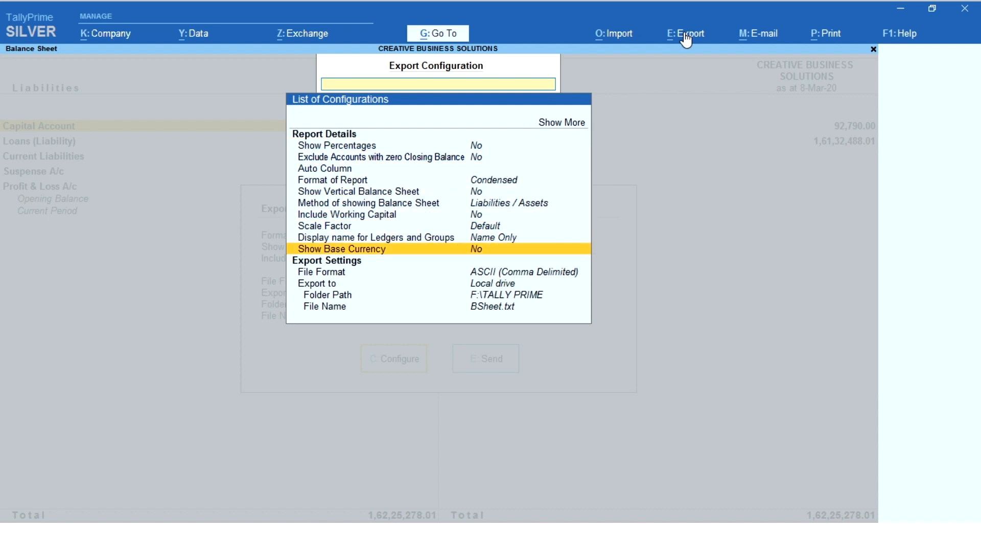
key(Down)
key(Return)
key(Down)
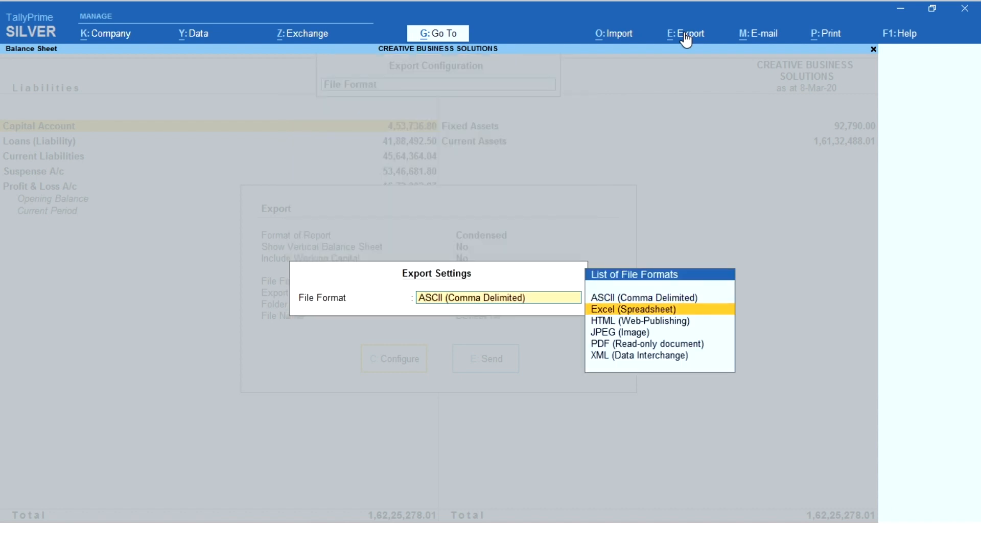
key(Return)
Change the Excel export's folder path from the program folder to New folder on the Desktop.
key(Down)
key(Down)
key(Down)
key(Return)
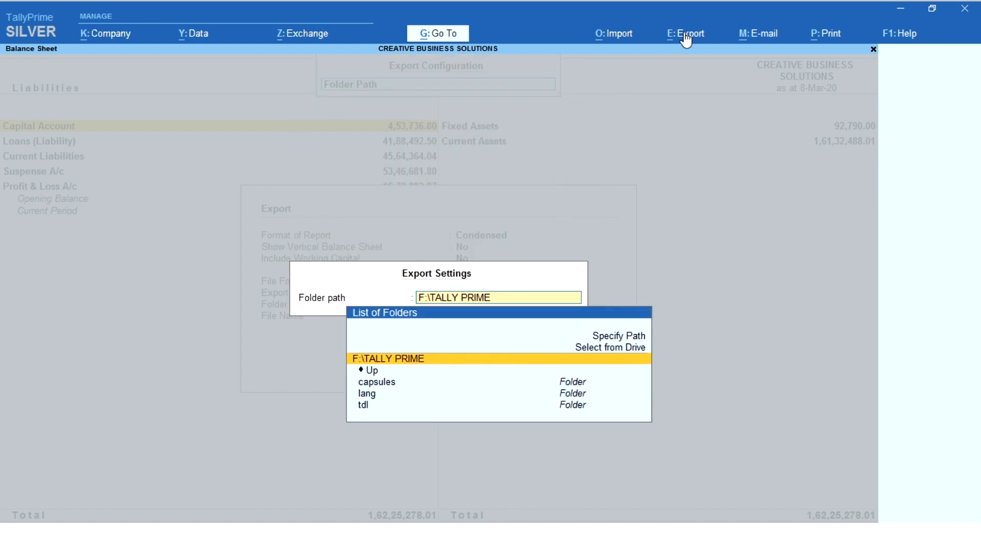
key(Up)
key(Return)
key(Down)
key(Down)
key(Down)
key(Return)
key(Down)
key(Down)
key(Down)
key(Down)
key(Down)
key(Down)
key(Down)
key(Down)
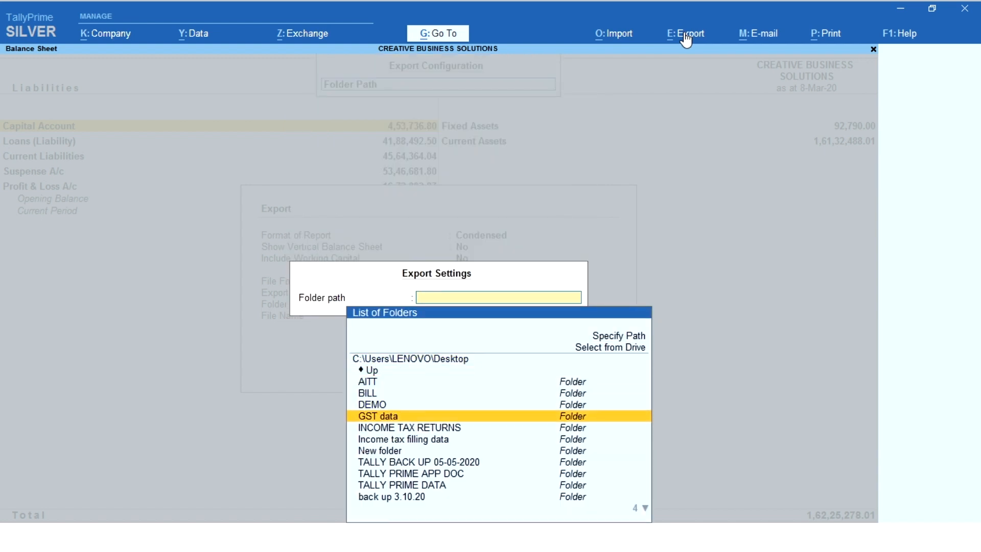
key(Return)
key(Return)
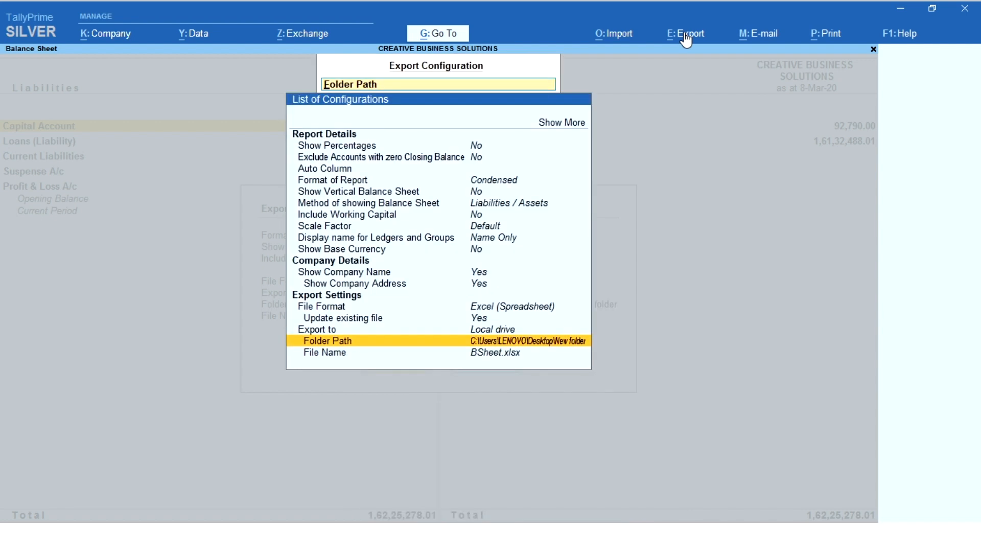
Leave the export configuration and export the Balance Sheet as BSheet.xlsx.
key(Escape)
key(Escape)
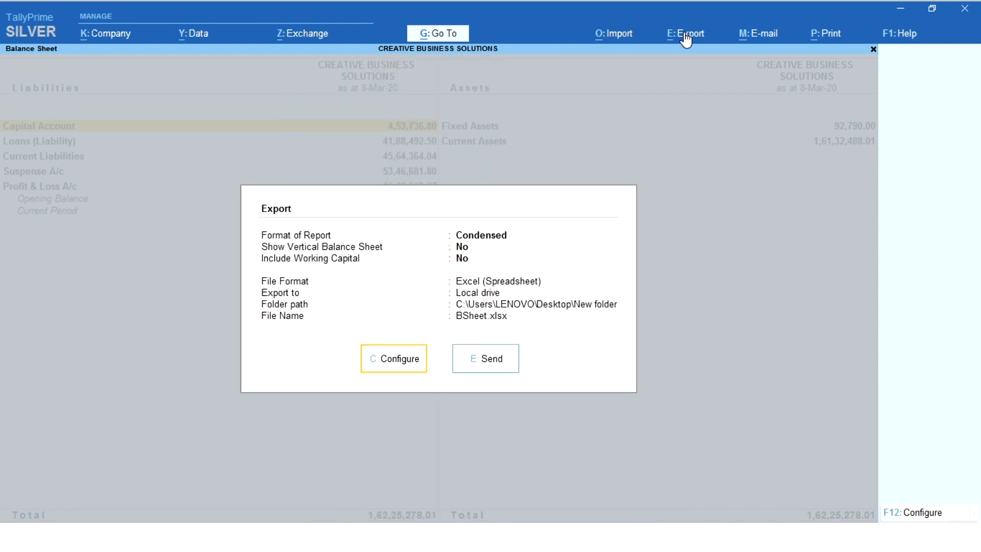
click(494, 358)
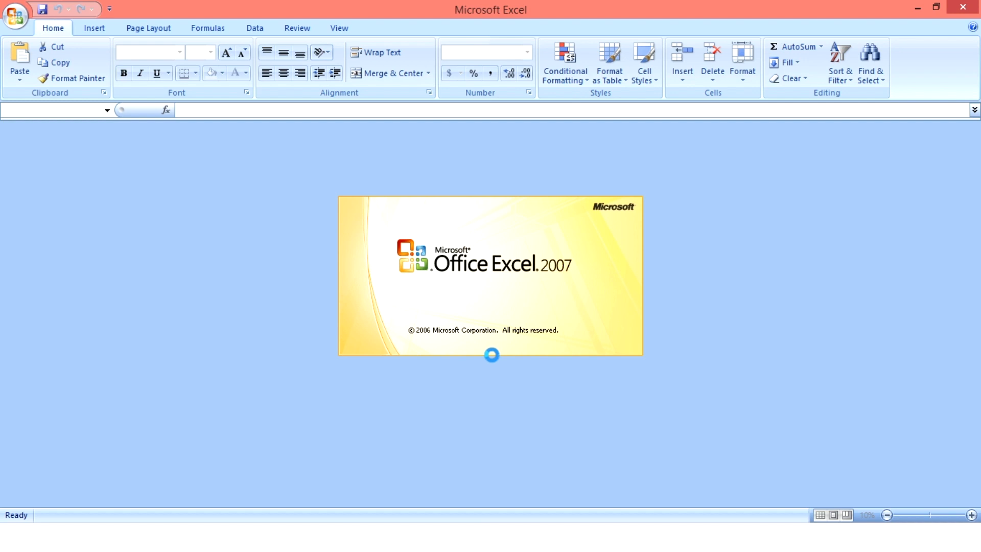
Examine the exported Balance Sheet workbook in Excel, checking the liabilities rows, and close it.
key(Down)
key(Down)
key(Down)
key(Down)
key(Down)
key(Down)
key(Down)
key(Down)
key(Down)
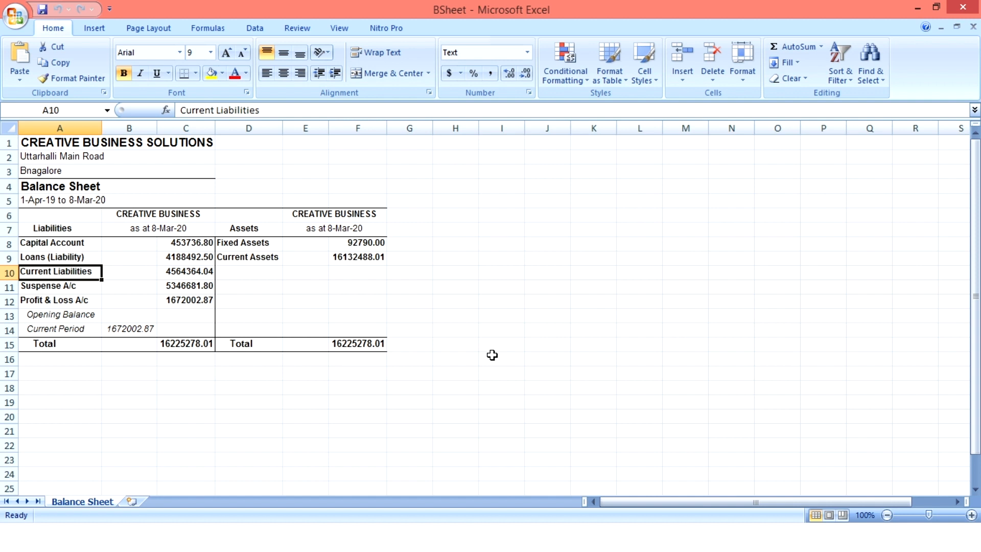
click(964, 9)
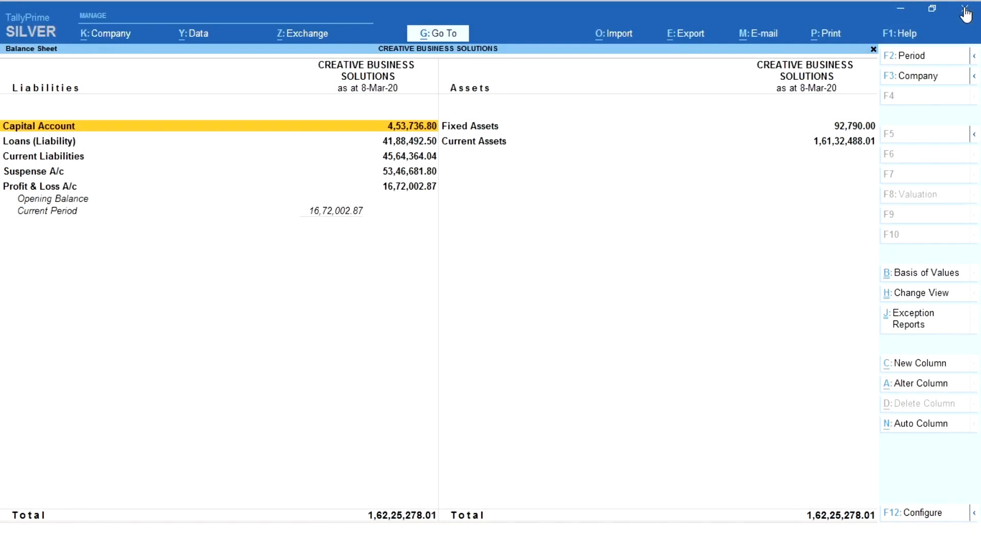
Start another export of the current Balance Sheet and set its file format to HTML (Web-Publishing).
click(693, 34)
key(Down)
key(Up)
key(Return)
key(Left)
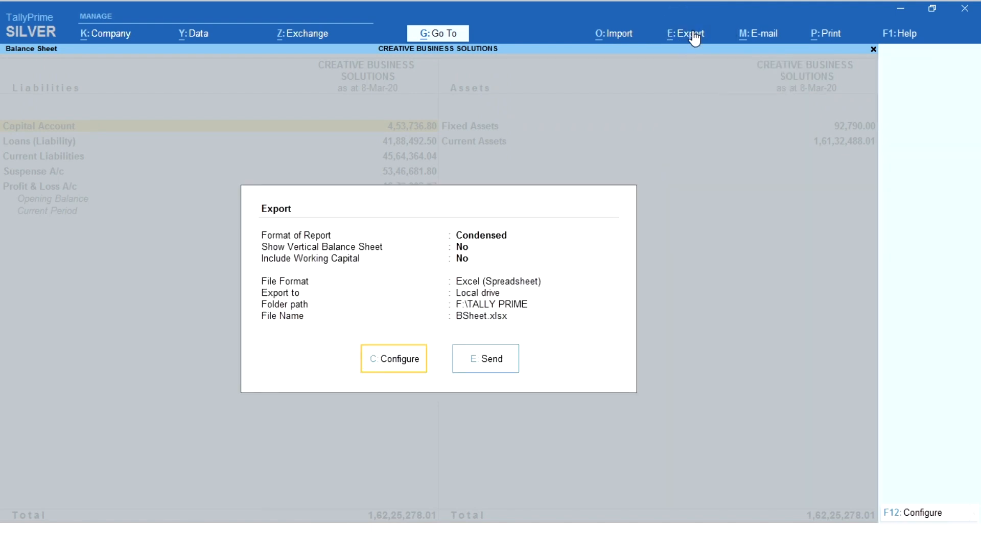
key(Return)
key(Down)
key(Down)
key(Down)
key(Down)
key(Down)
key(Down)
key(Down)
key(Down)
key(Down)
key(Down)
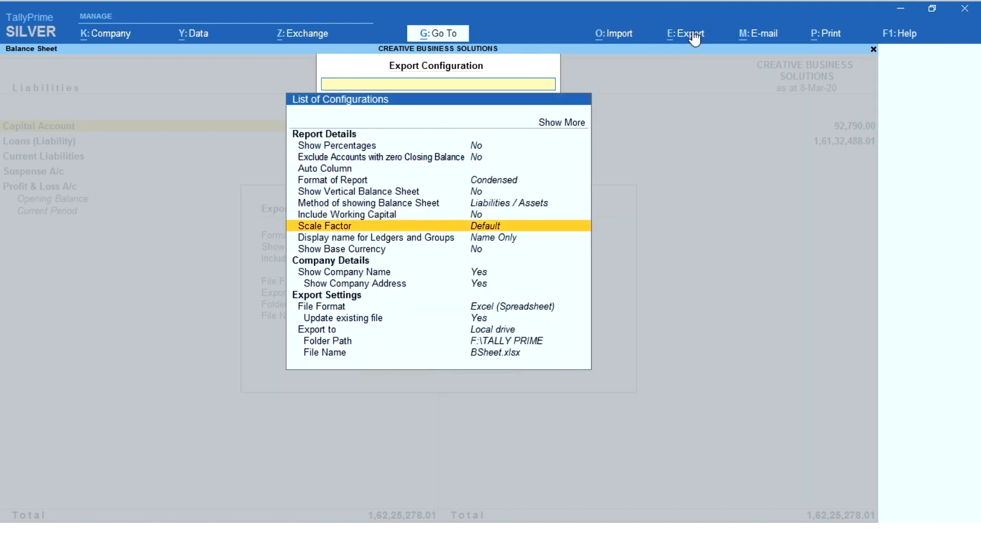
key(Down)
key(Down)
key(Down)
key(Down)
key(Return)
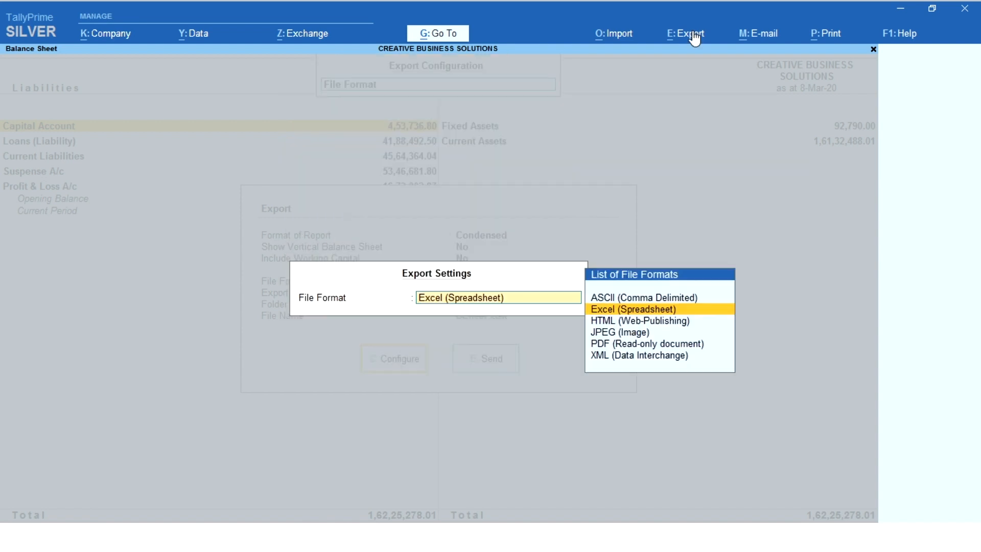
Set the HTML export's folder path to New folder on the Desktop.
key(Down)
key(Return)
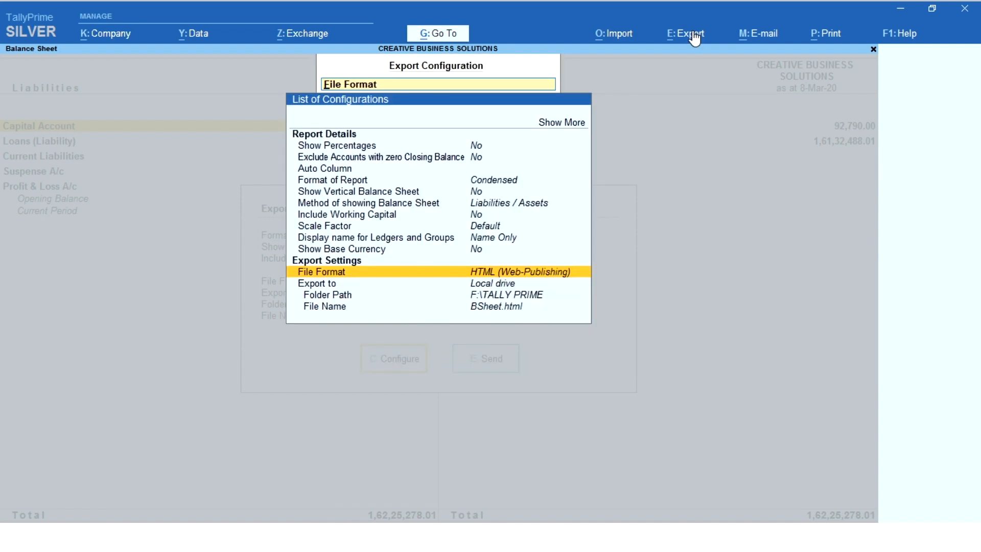
key(Down)
key(Down)
key(Return)
key(Down)
key(Up)
key(Return)
key(Down)
key(Down)
key(Down)
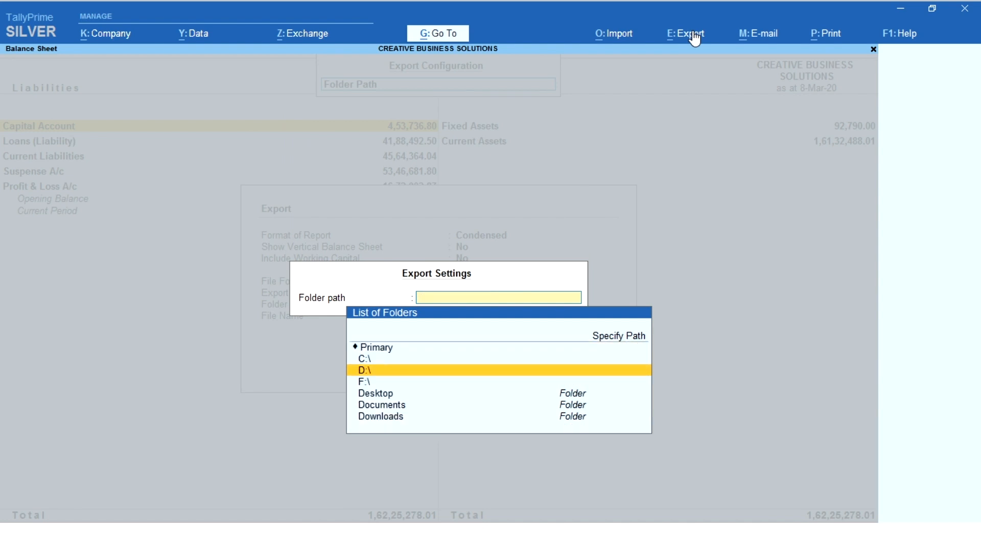
key(Return)
key(Down)
key(Down)
key(Down)
key(Down)
key(Down)
key(Down)
key(Down)
key(Down)
key(Down)
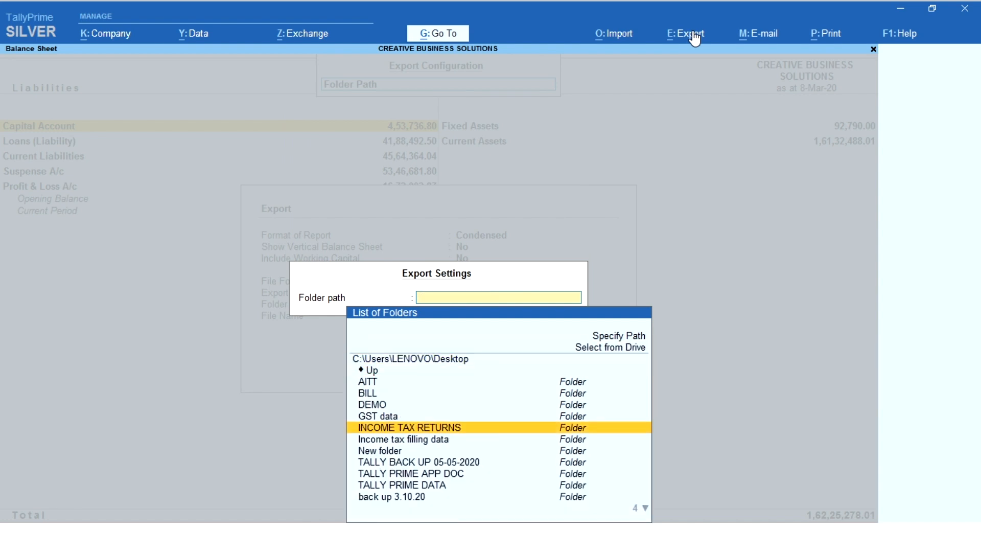
key(Up)
key(Return)
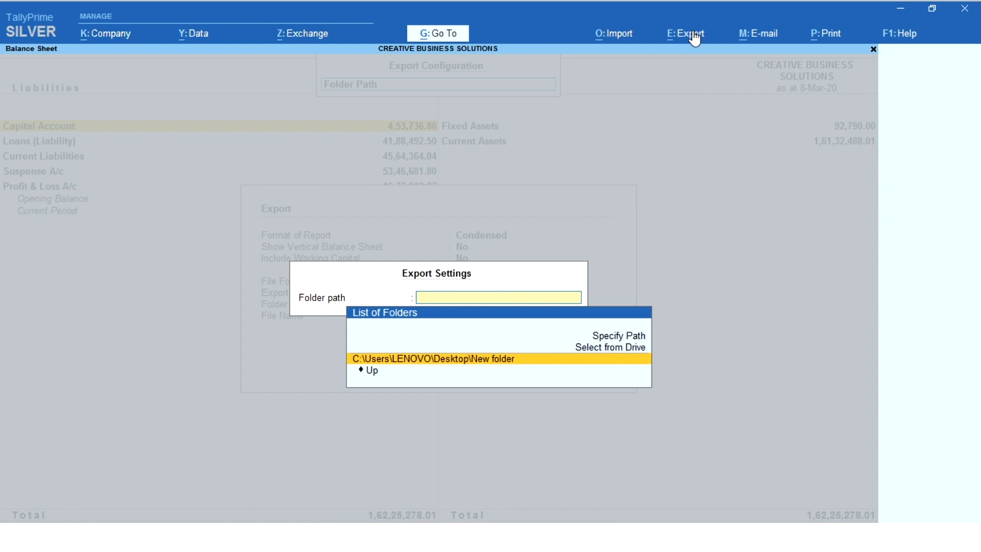
key(Return)
Export the Balance Sheet as BSheet.html and close the browser window showing the exported page.
key(Escape)
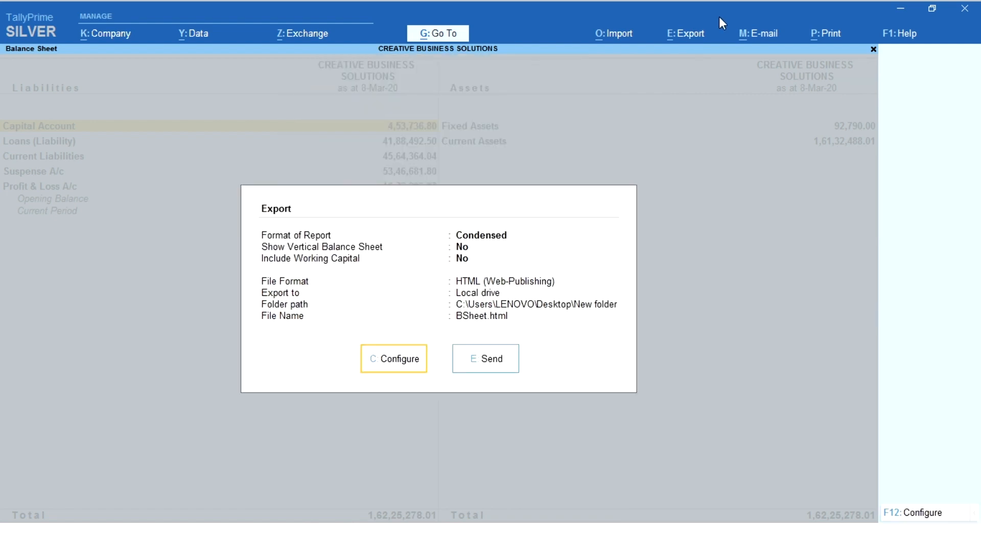
click(485, 363)
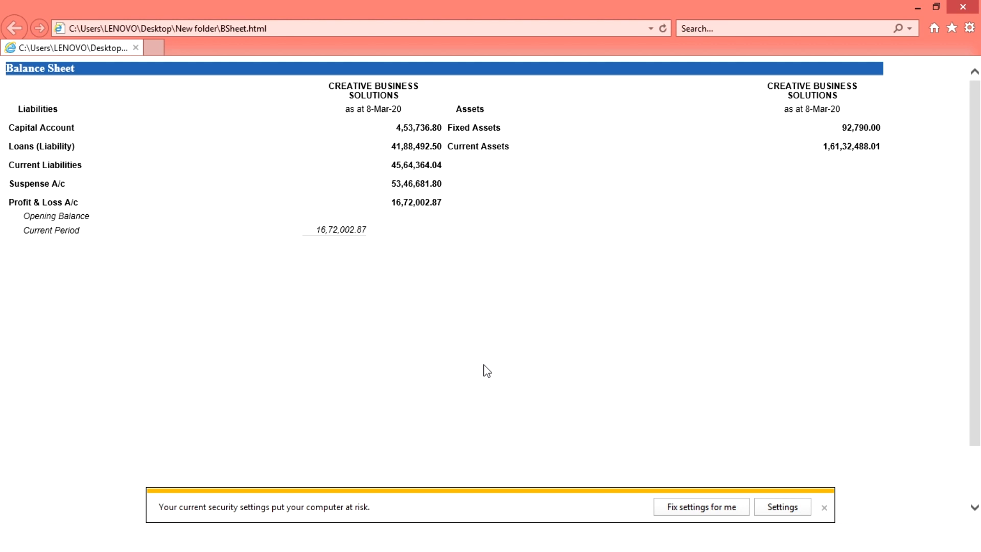
click(964, 7)
Start a new export of the current Balance Sheet with JPEG (Image) as the file format.
click(688, 39)
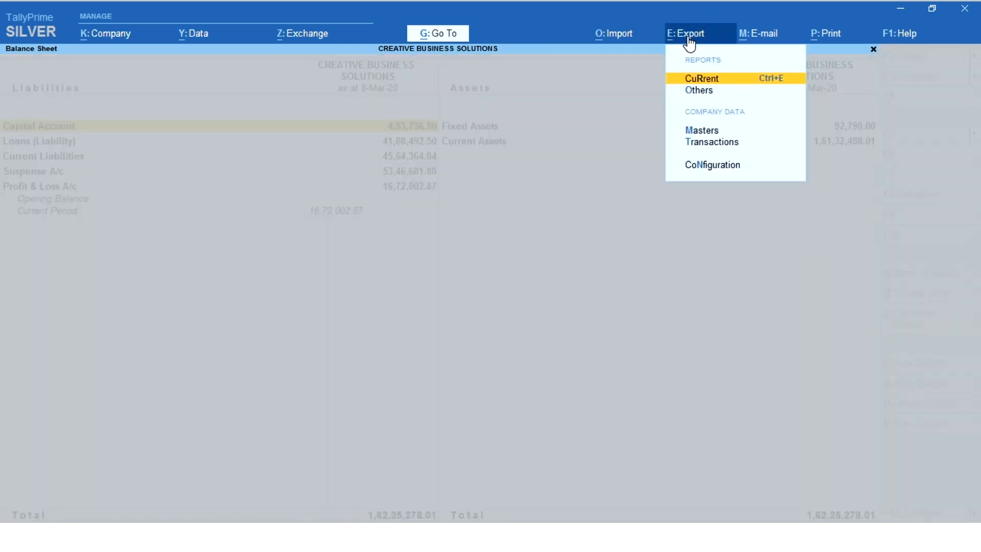
key(Return)
key(Left)
key(Return)
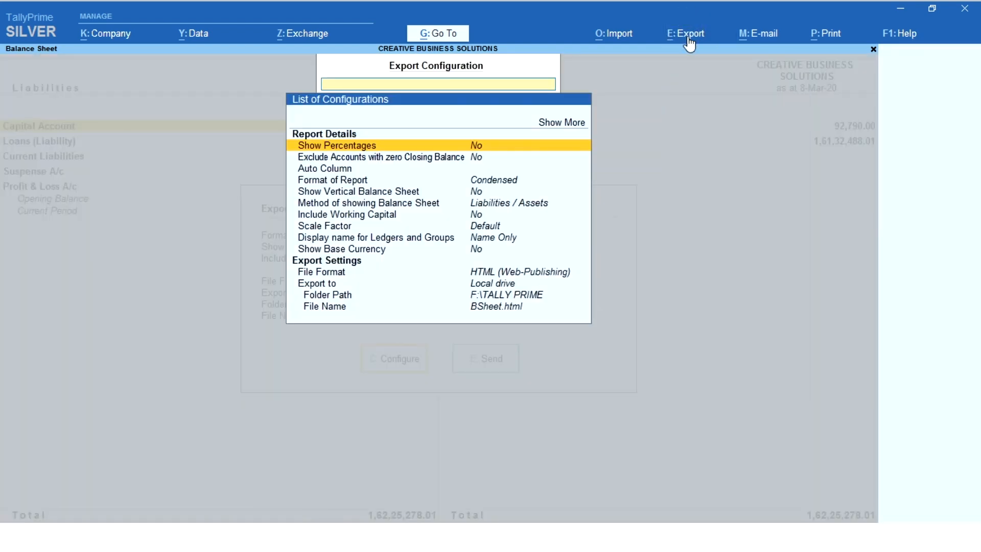
key(Down)
key(Down)
key(Down)
key(Down)
key(Down)
key(Down)
key(Down)
key(Down)
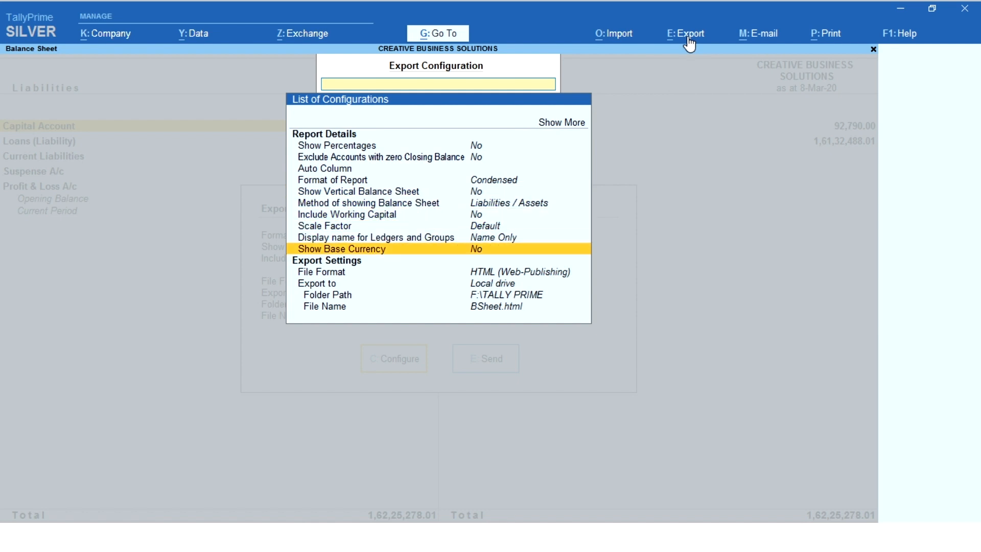
key(Return)
key(Down)
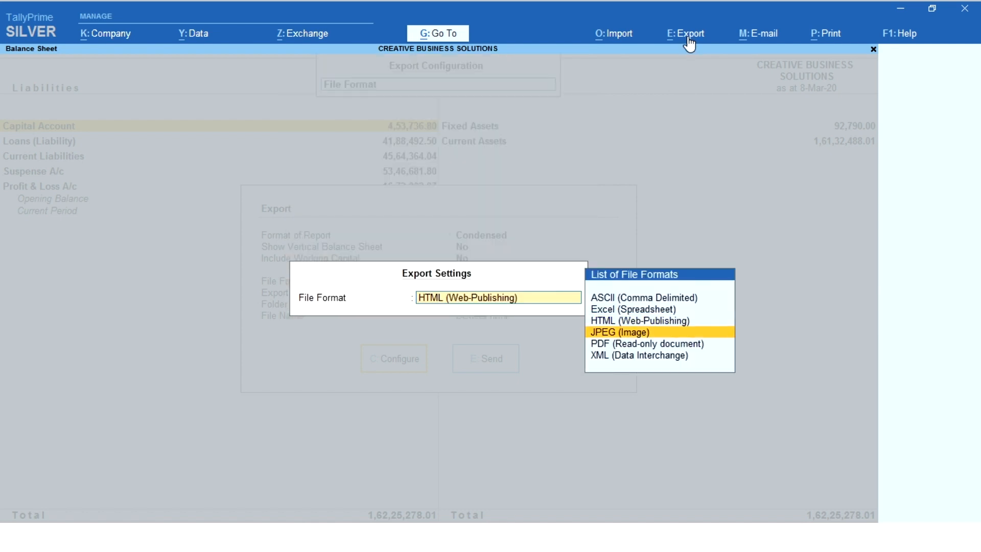
key(Return)
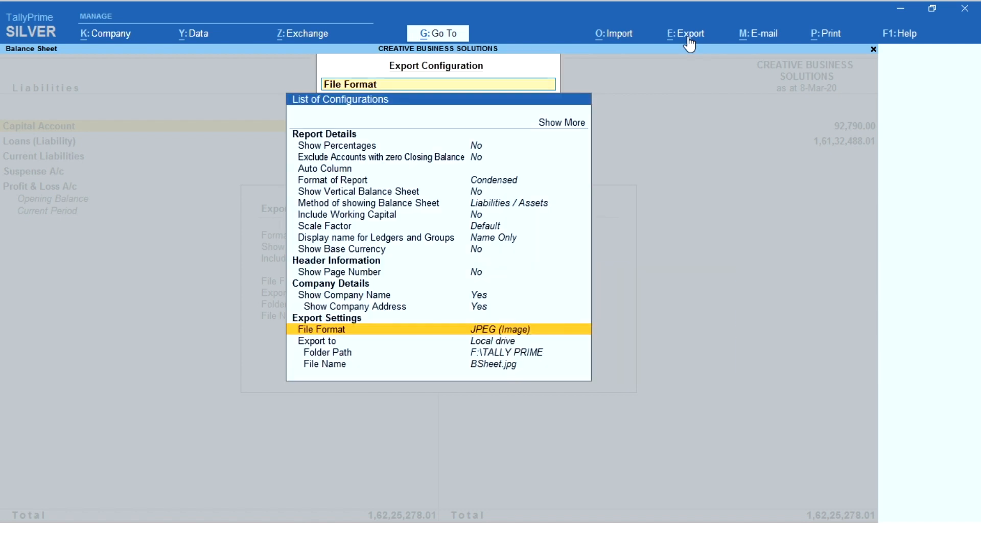
Change the JPEG export's folder path to New folder on the Desktop.
key(Down)
key(Down)
key(Return)
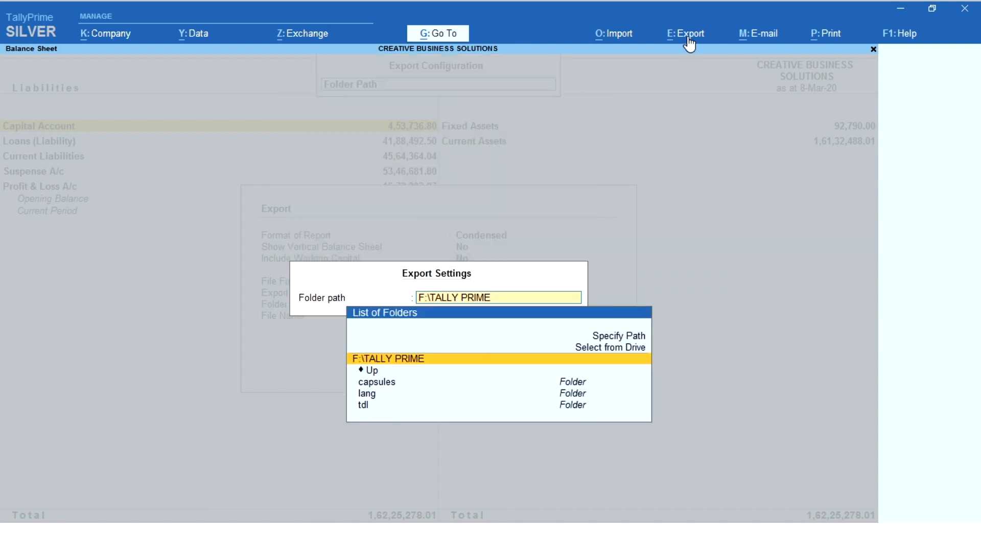
key(Down)
key(Down)
key(Up)
key(Up)
key(Up)
key(Return)
key(Down)
key(Down)
key(Down)
key(Return)
key(Down)
key(Down)
key(Down)
key(Down)
key(Down)
key(Down)
key(Down)
key(Down)
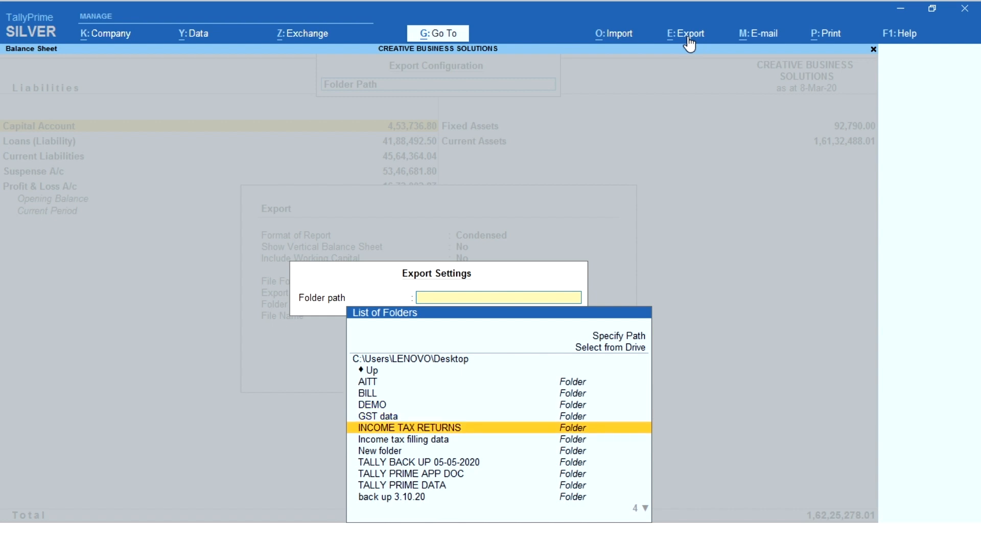
key(Return)
key(Return)
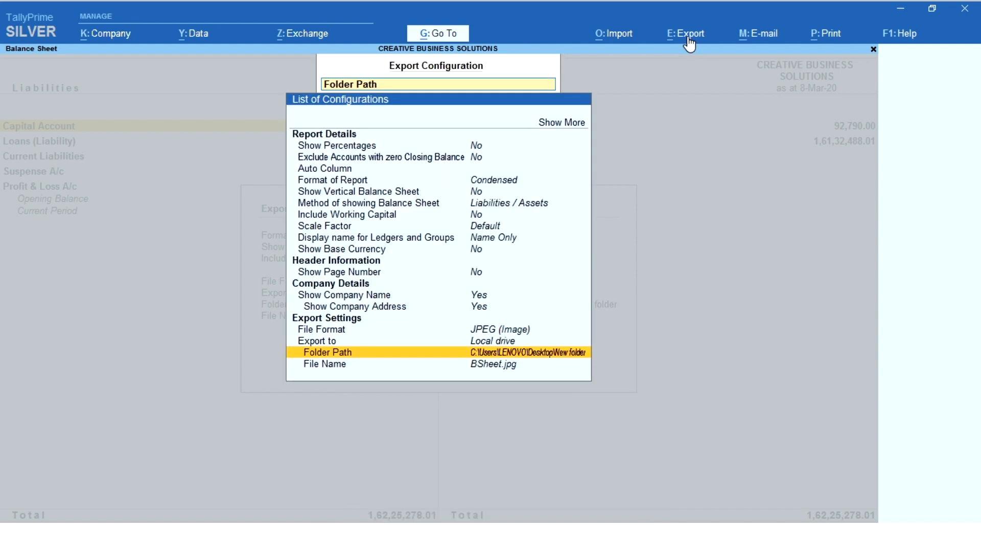
Leave the export configuration and export the Balance Sheet as BSheet.jpg.
key(Escape)
key(Escape)
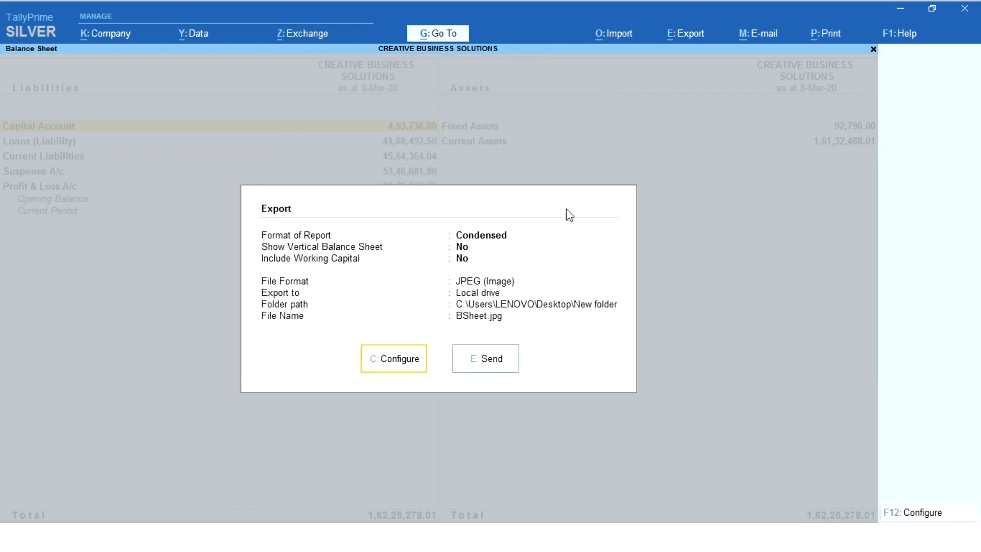
click(482, 364)
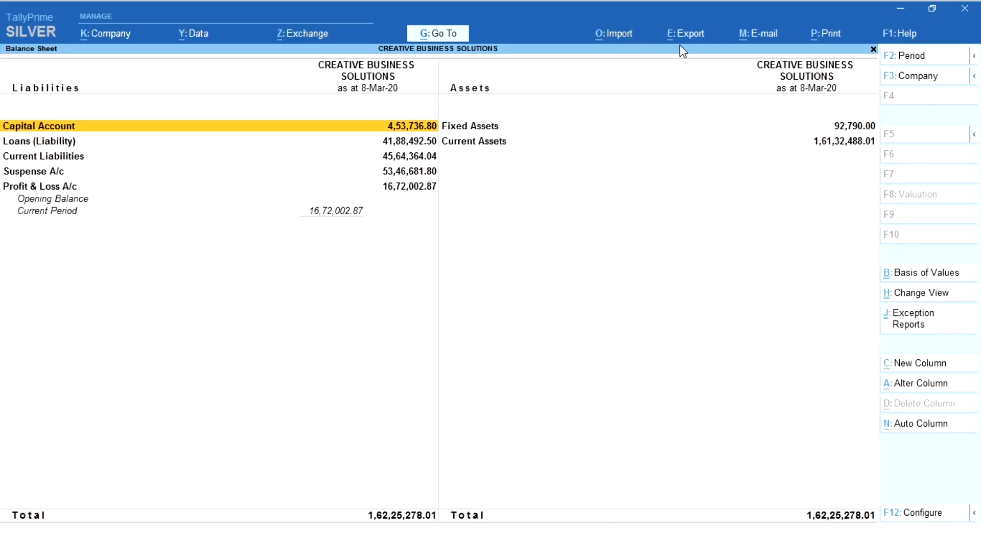
Start an export of the current Balance Sheet and set the file format to PDF (Read-only document).
click(680, 45)
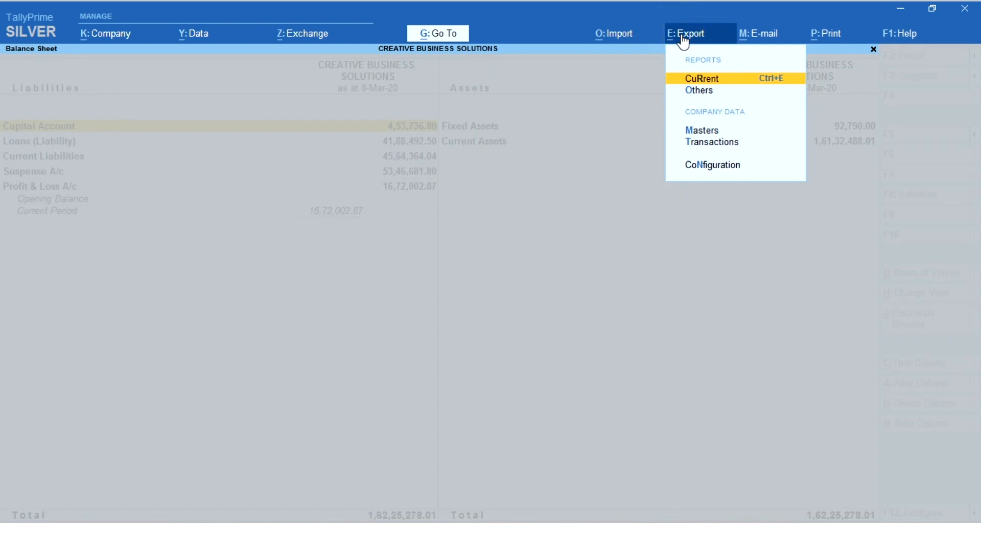
key(Return)
key(Left)
key(Return)
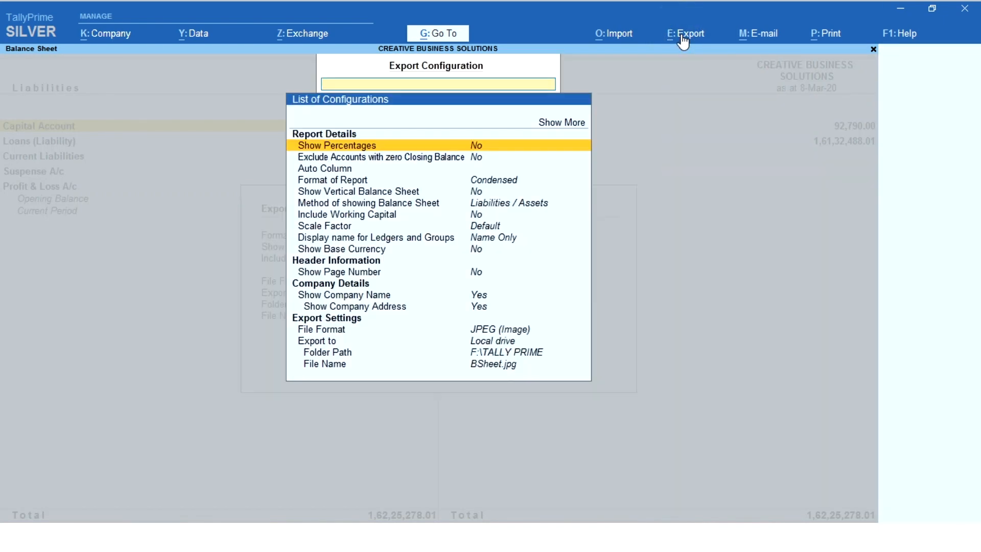
click(498, 329)
click(498, 330)
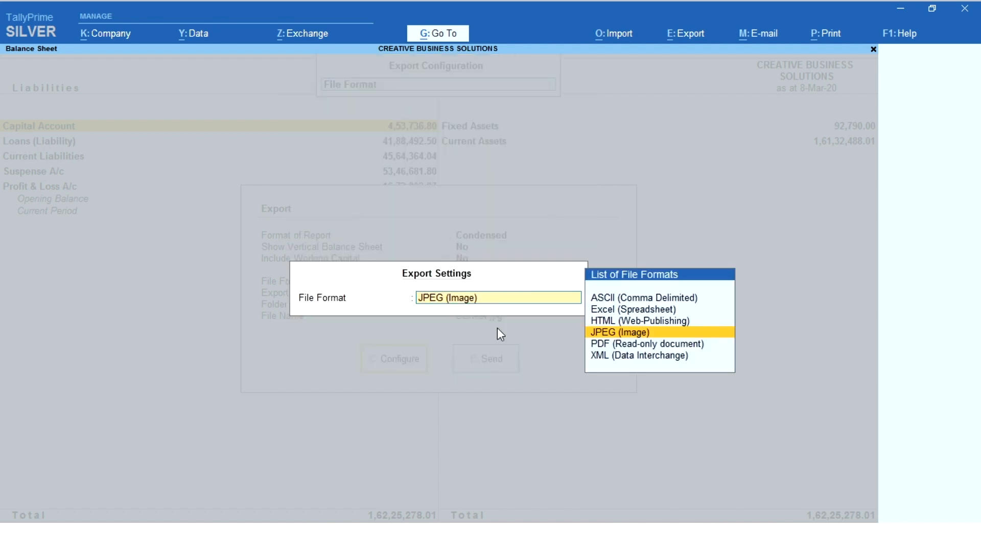
key(Down)
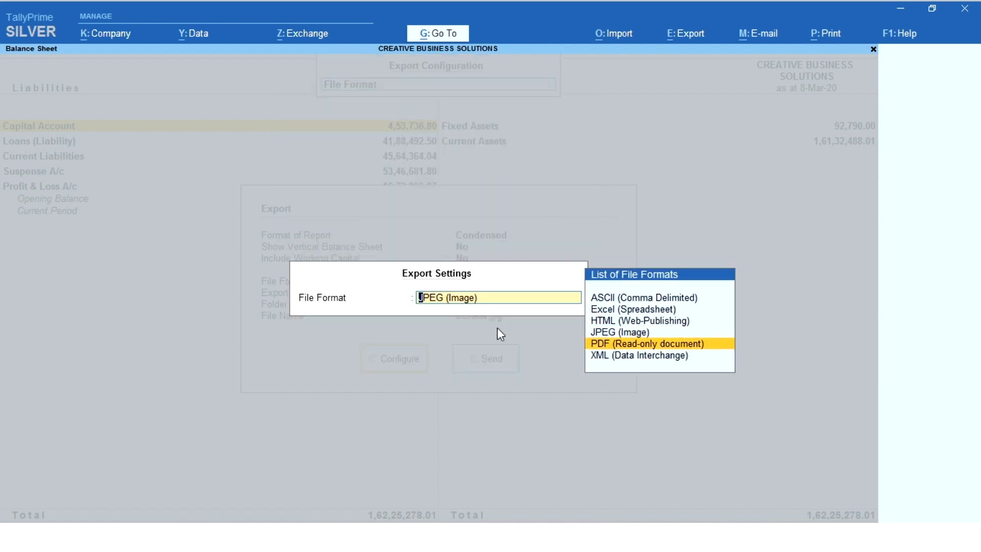
key(Return)
Point the PDF export's folder path to New folder on the Desktop.
key(Down)
key(Down)
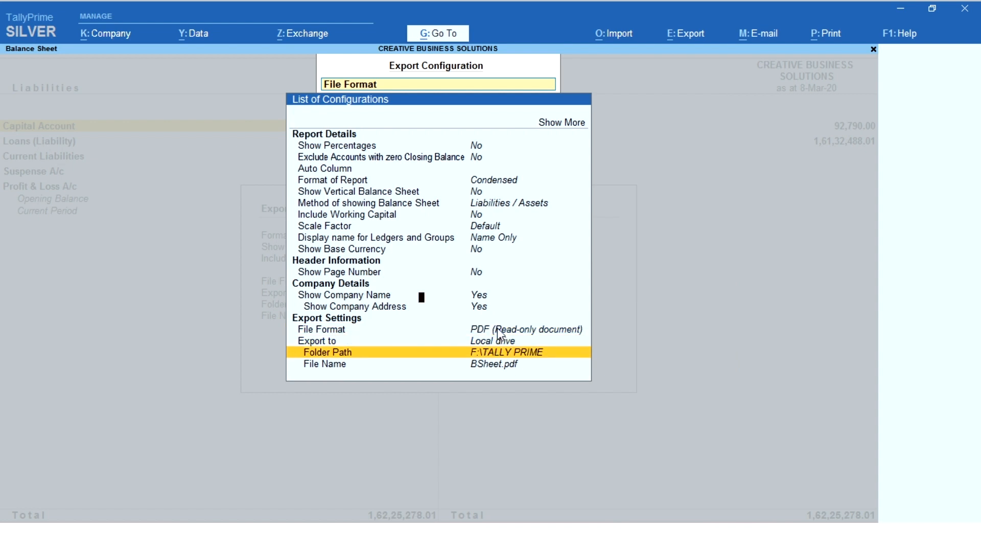
key(Return)
key(Up)
key(Return)
key(Down)
key(Down)
key(Down)
key(Return)
key(Down)
key(Down)
key(Down)
key(Down)
key(Down)
key(Down)
key(Down)
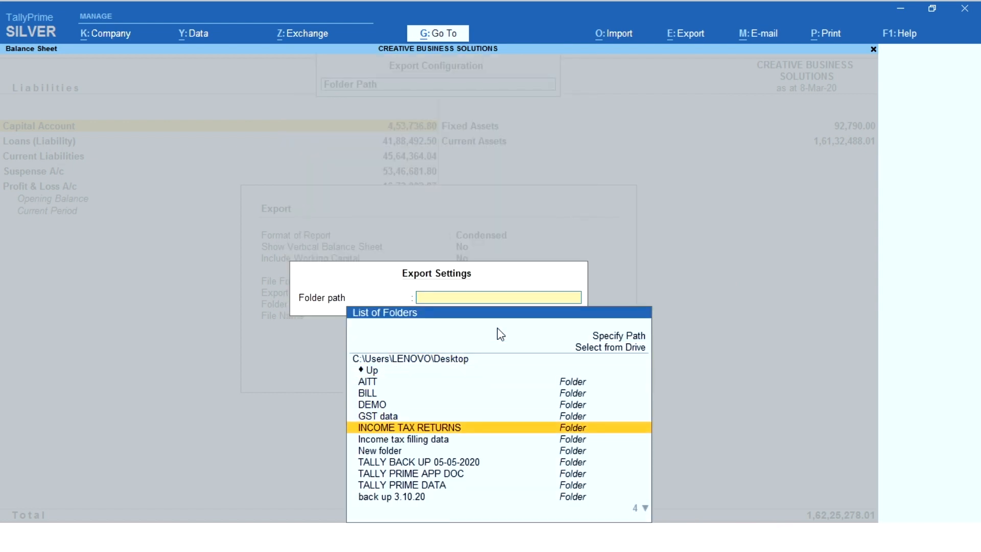
key(Return)
key(Return)
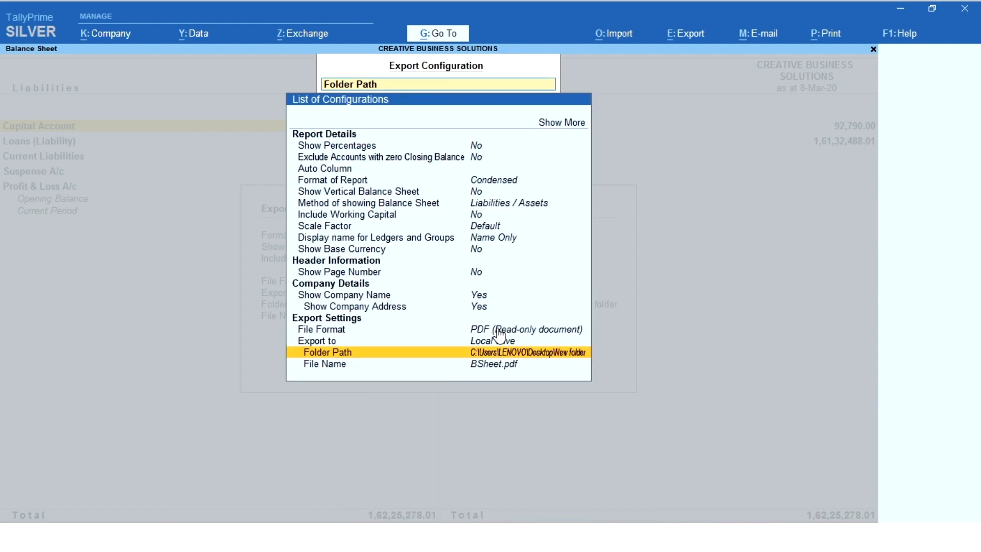
Accept the configuration, export the Balance Sheet as BSheet.pdf, and return from the opened PDF to TallyPrime.
key(ctrl+a)
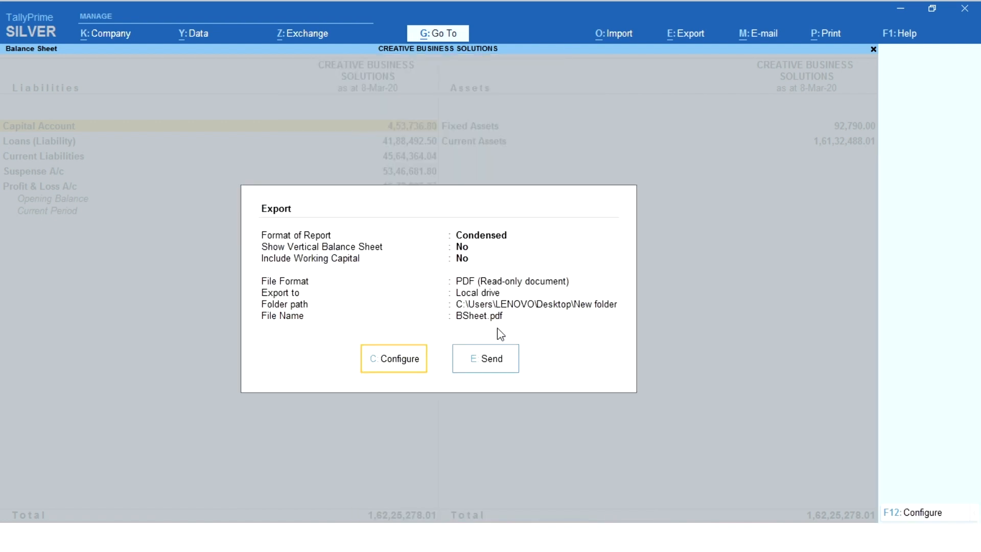
click(491, 360)
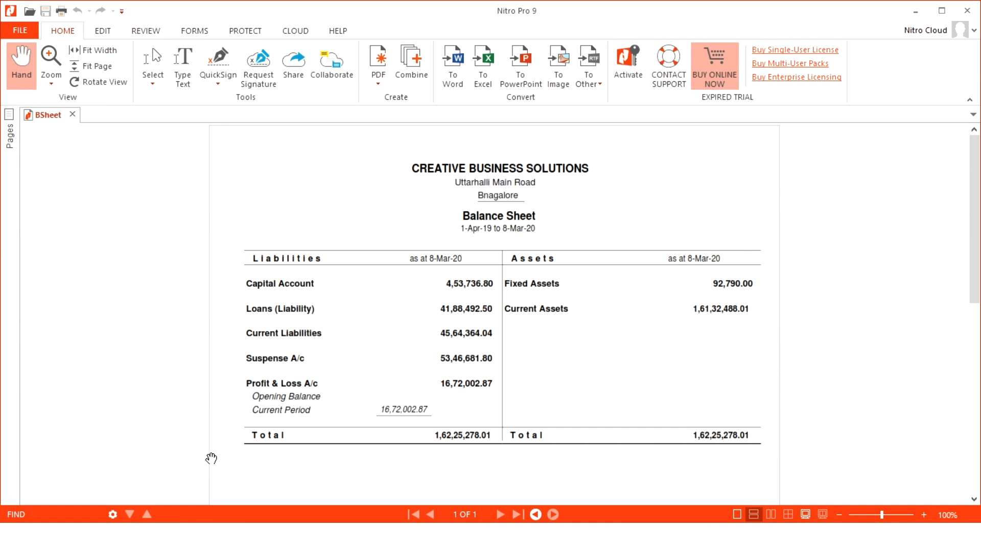
click(326, 537)
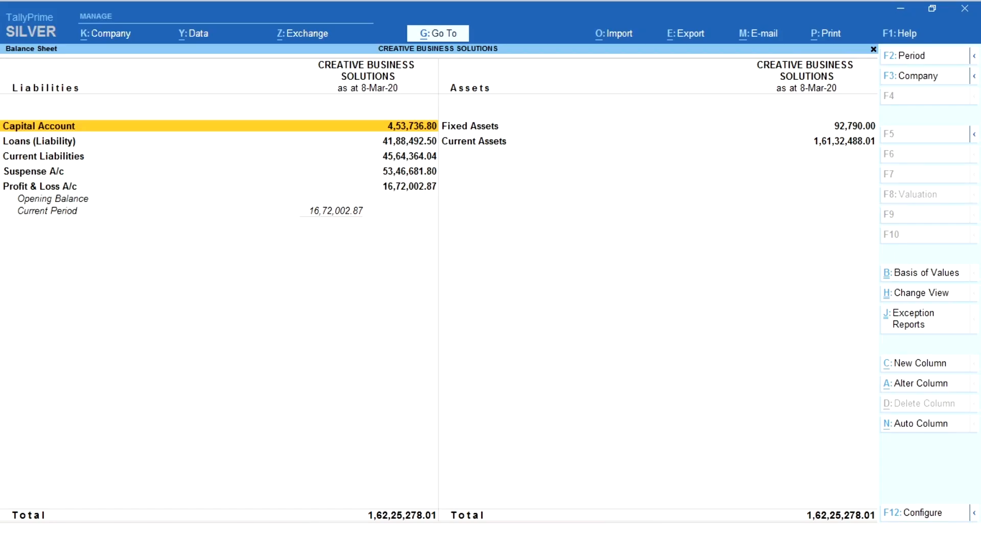
Start one more export of the current Balance Sheet and set its file format to XML (Data Interchange).
click(699, 34)
key(Return)
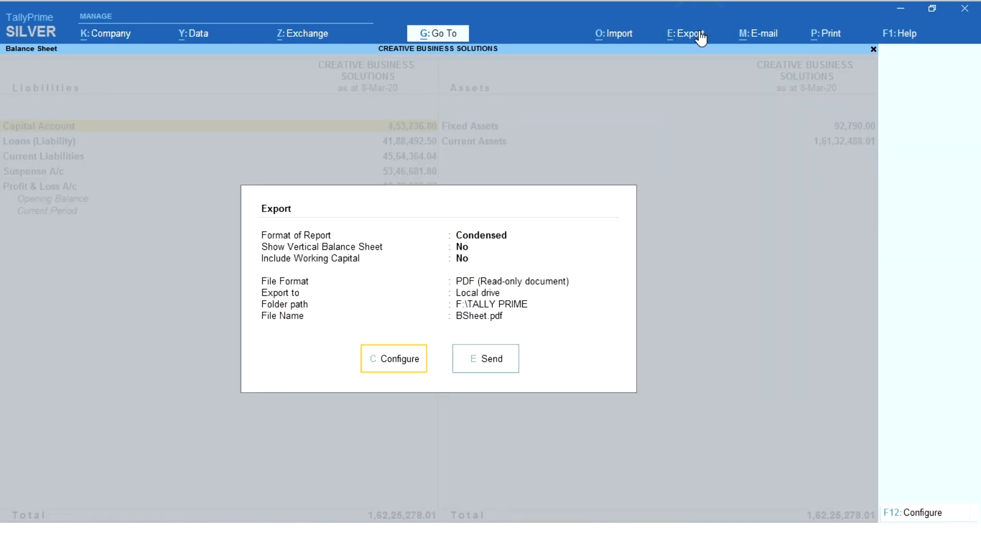
key(c)
key(Down)
key(Down)
key(Down)
key(Down)
key(Down)
key(Down)
key(Down)
key(Down)
key(Down)
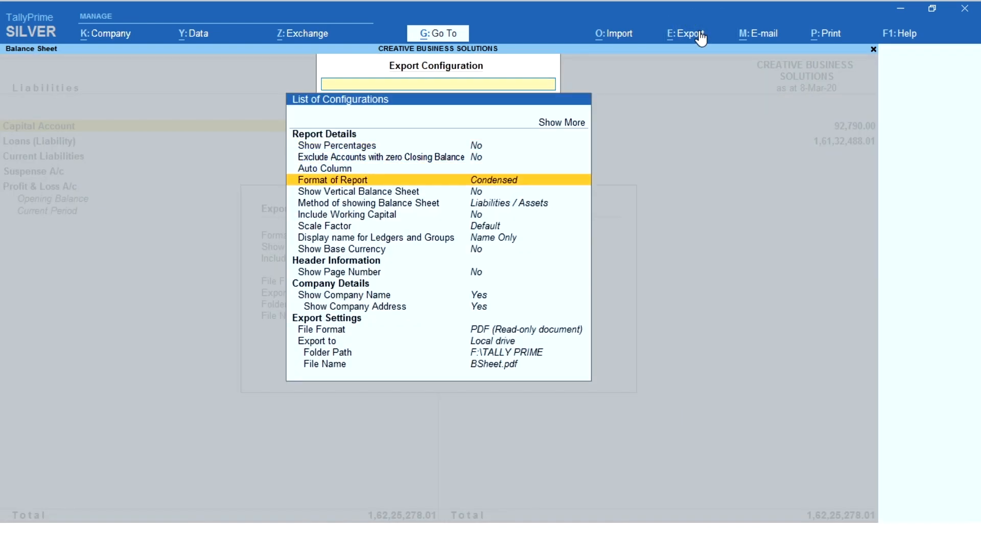
key(Down)
key(Down)
key(Down)
key(Down)
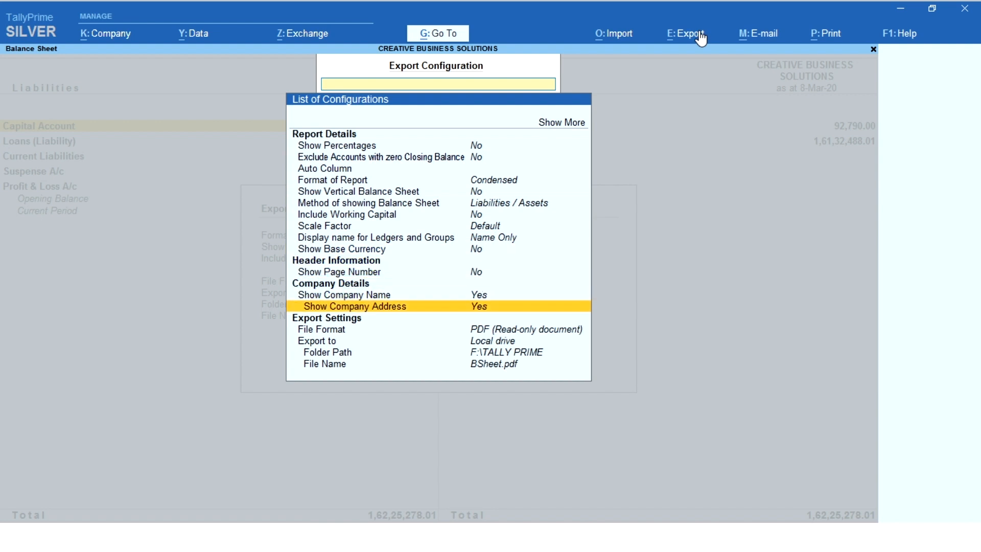
key(Return)
key(Down)
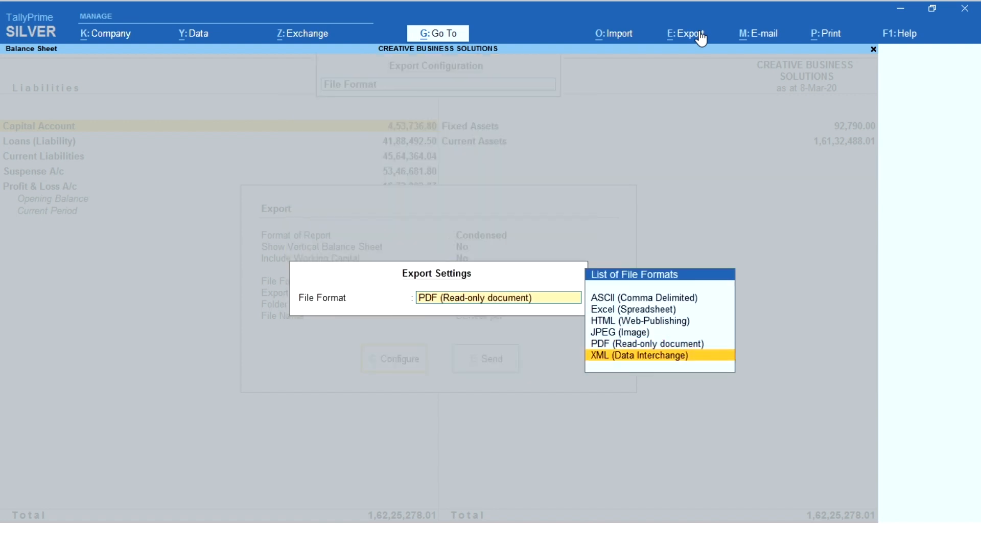
key(Return)
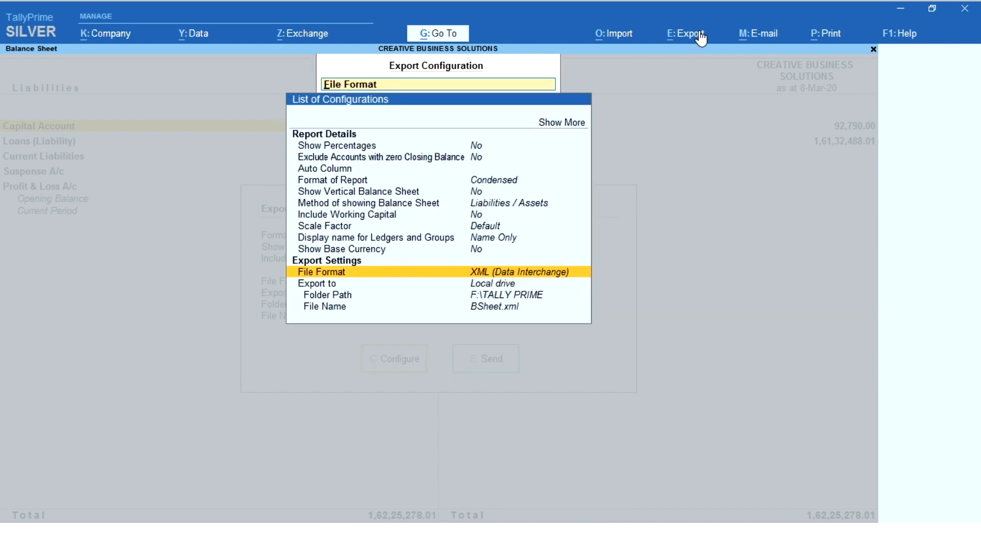
Point the XML export's folder path to New folder on the Desktop and leave the export configuration.
key(Down)
key(Down)
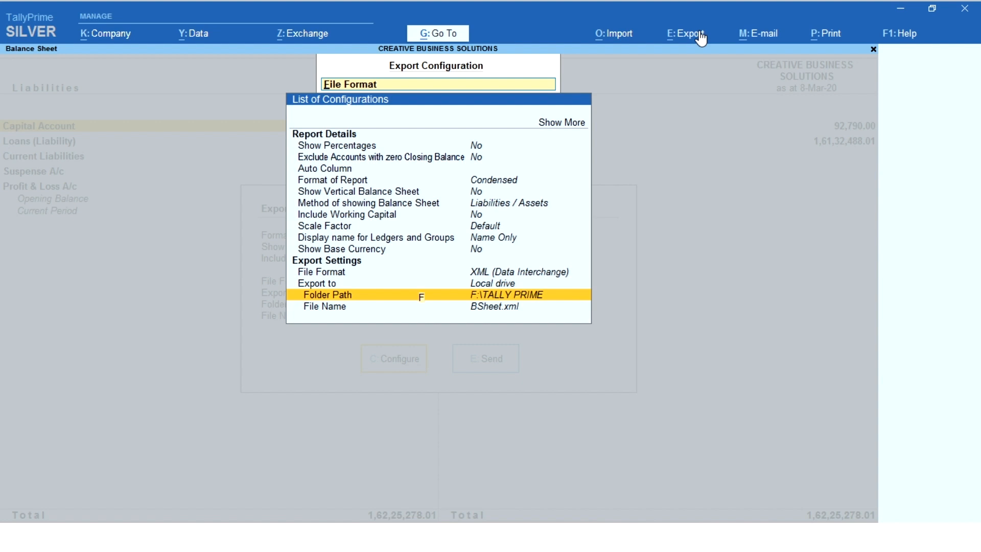
key(Return)
key(Up)
key(Return)
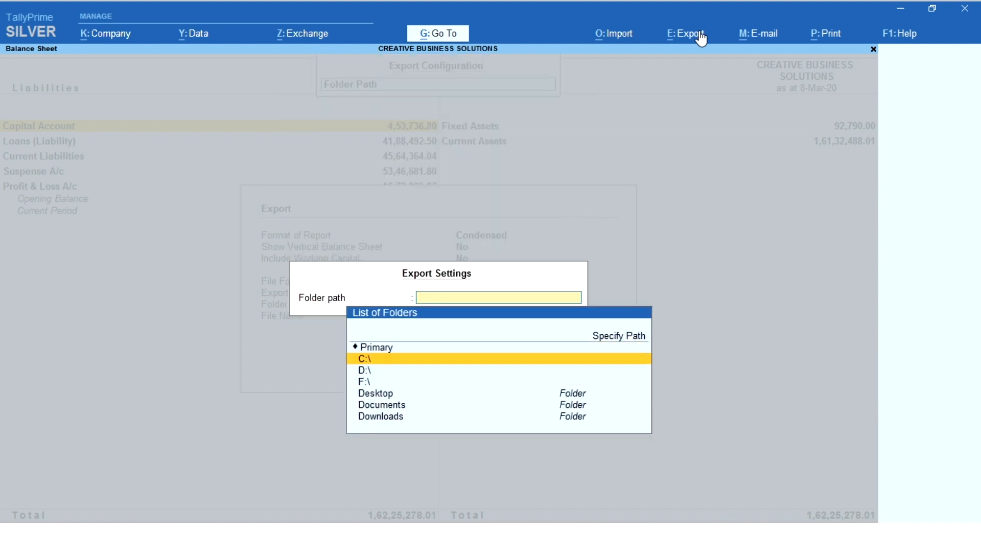
key(Down)
key(Down)
key(Down)
key(Return)
key(Down)
key(Down)
key(Down)
key(Down)
key(Down)
key(Down)
key(Down)
key(Down)
key(Return)
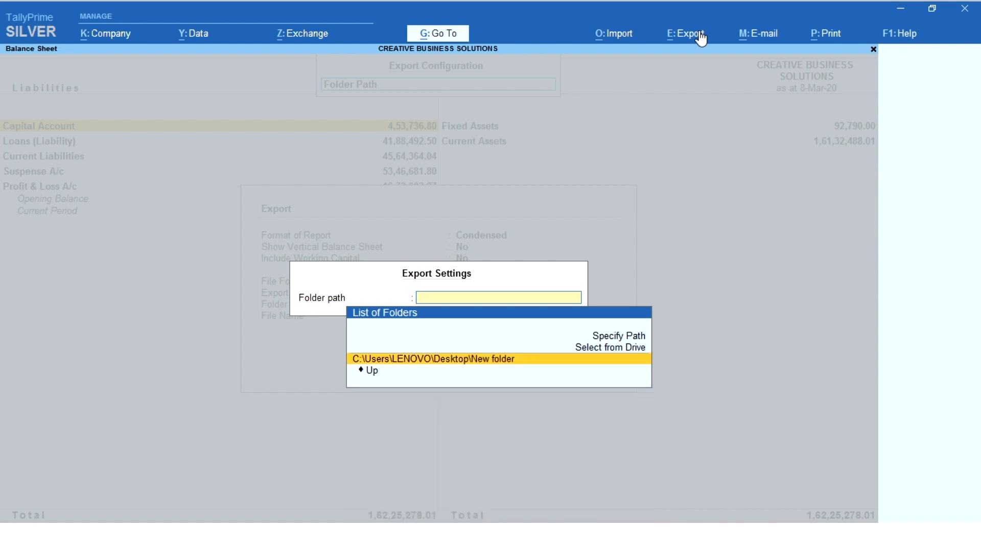
key(Return)
key(Escape)
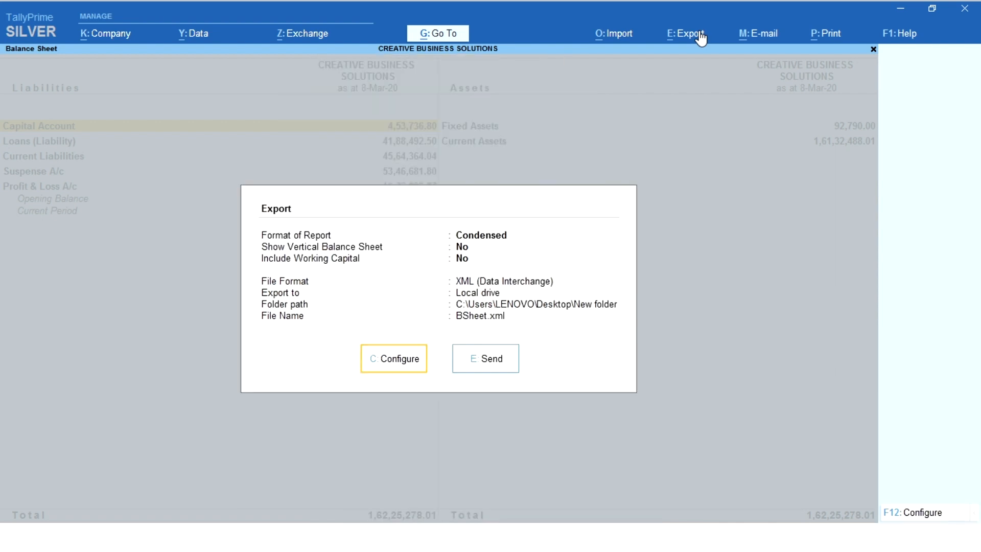
Export the Balance Sheet as BSheet.xml and open the exported XML file from New folder in Notepad.
click(505, 361)
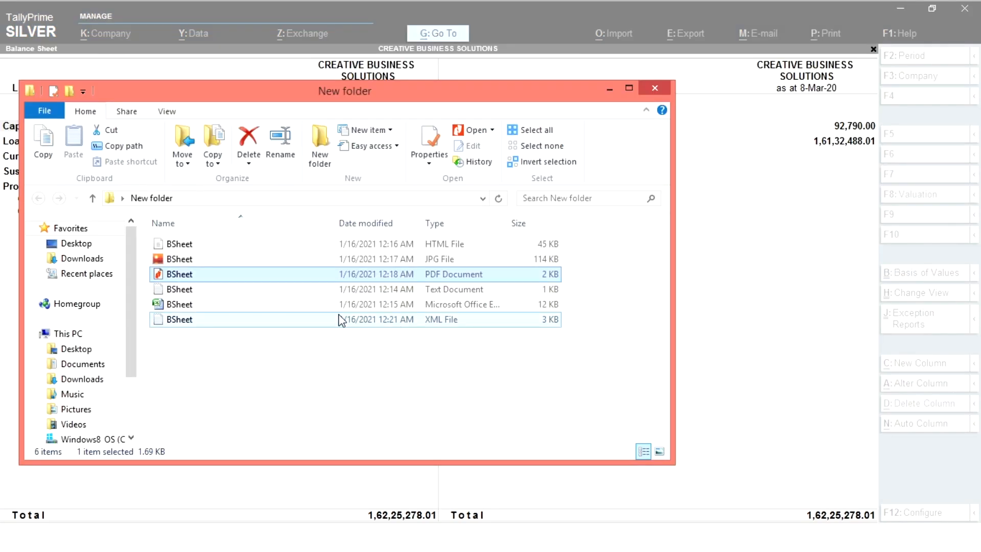
click(174, 321)
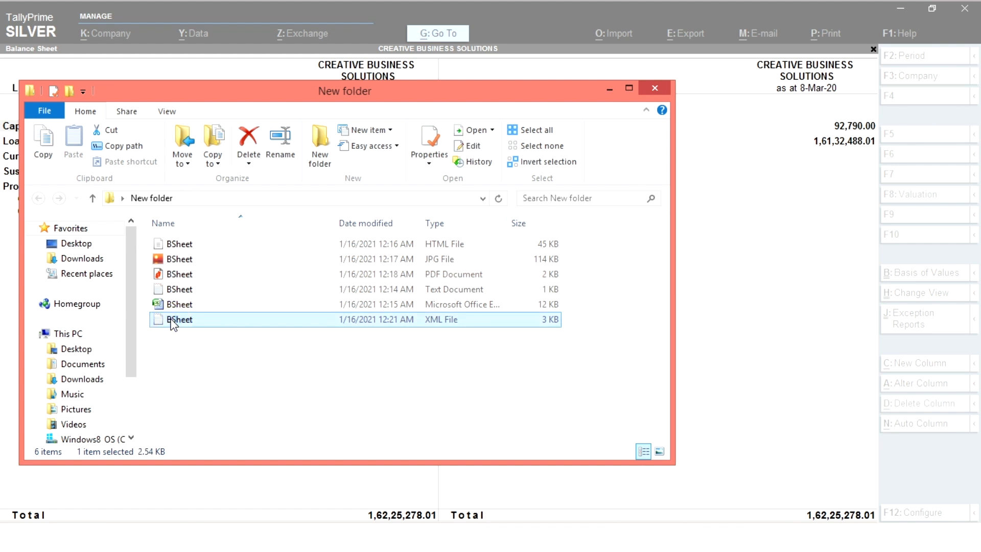
double_click(172, 322)
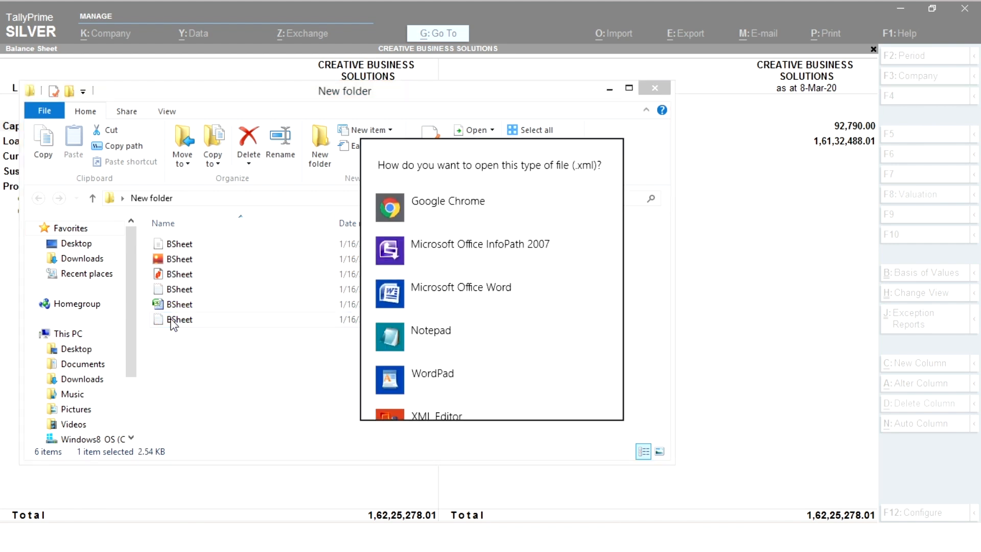
click(416, 330)
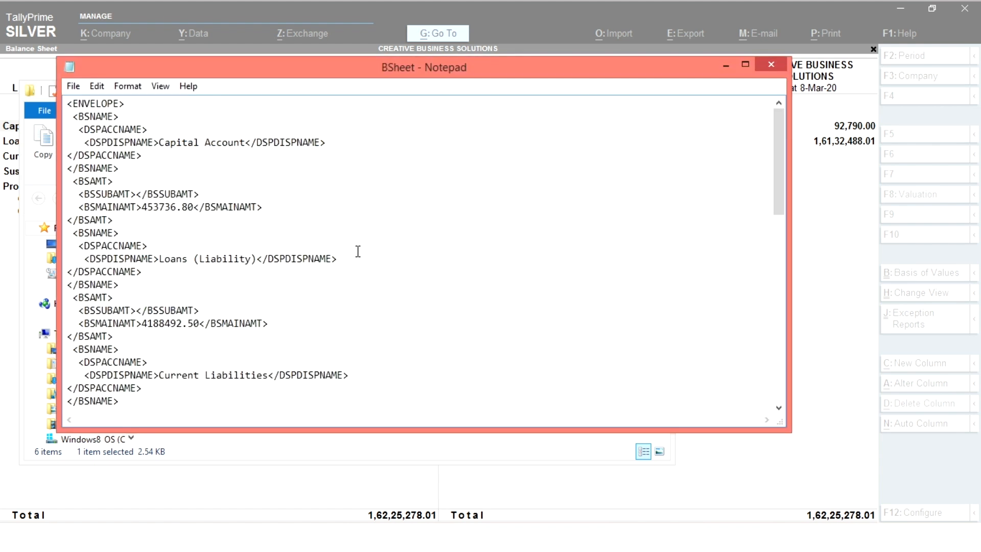
Examine the Capital Account and Loans (Liability) entries in the XML file, and close the file and its folder to return to TallyPrime.
click(312, 238)
key(Up)
key(Up)
key(Up)
key(Up)
key(Up)
key(Up)
key(Up)
key(Up)
key(Up)
key(Down)
key(Down)
key(Down)
key(Down)
key(Down)
key(Down)
drag(159, 142, 246, 144)
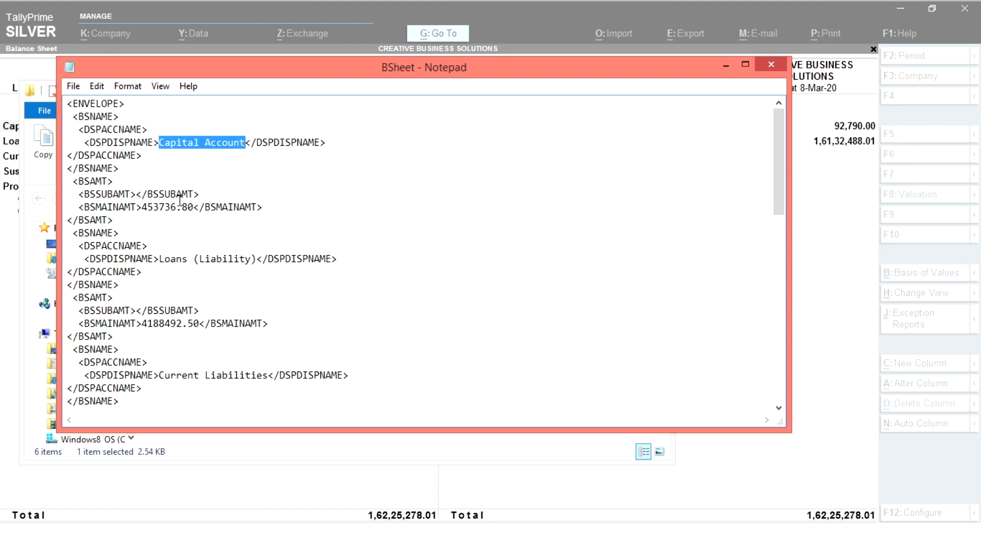
click(143, 207)
drag(144, 206, 199, 207)
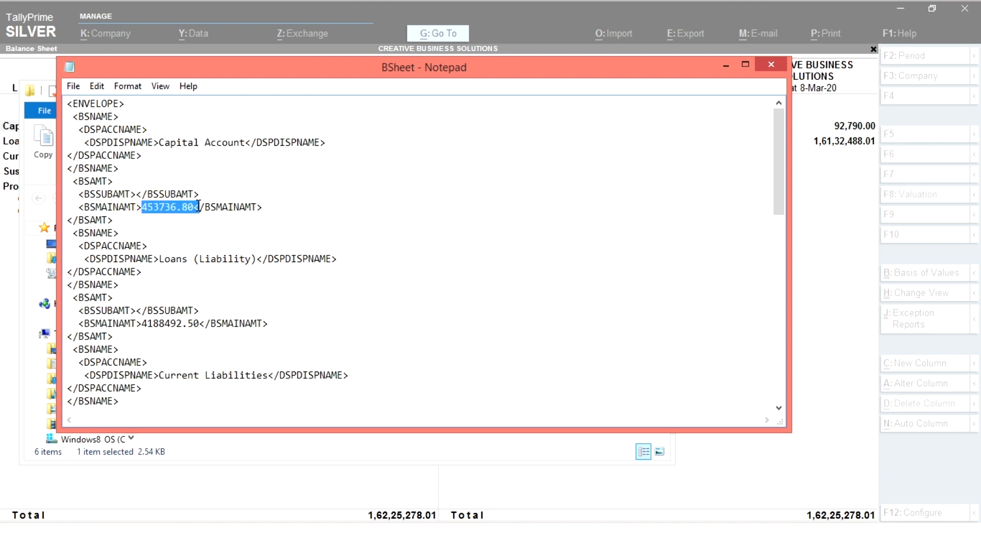
drag(160, 259, 247, 259)
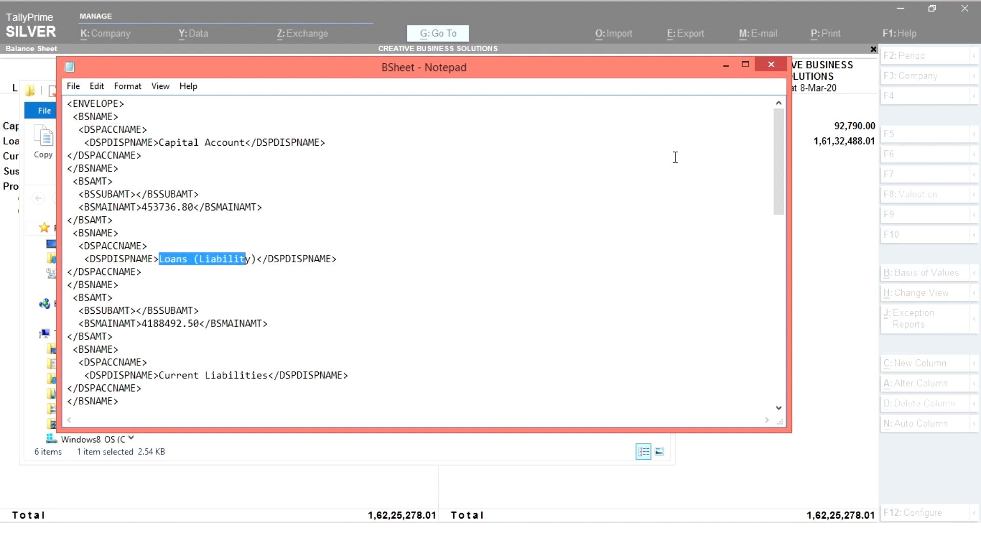
click(772, 65)
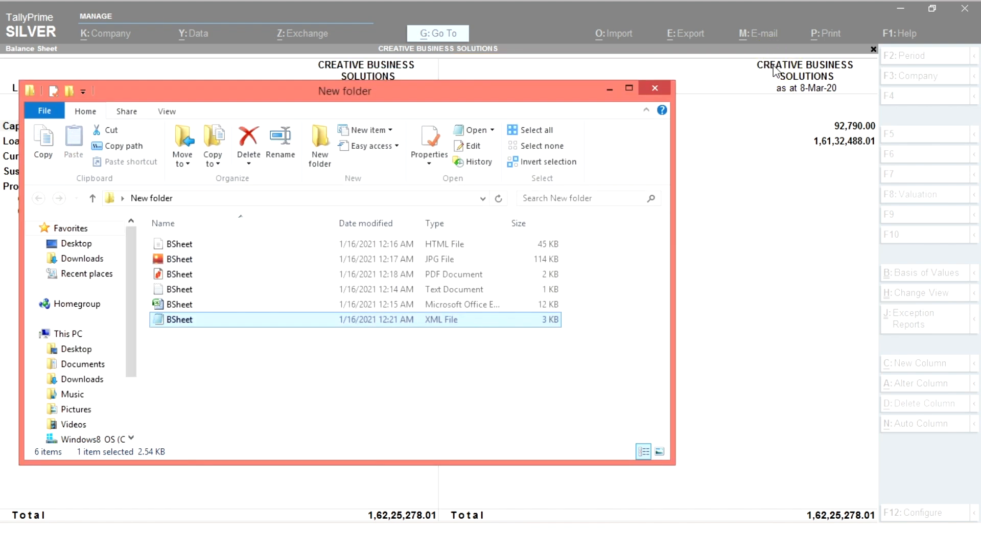
click(643, 89)
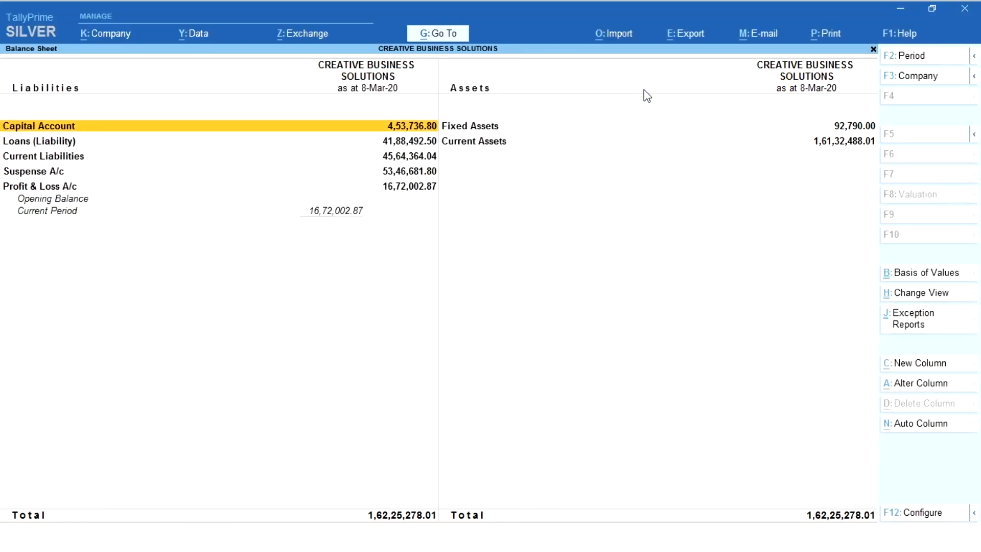